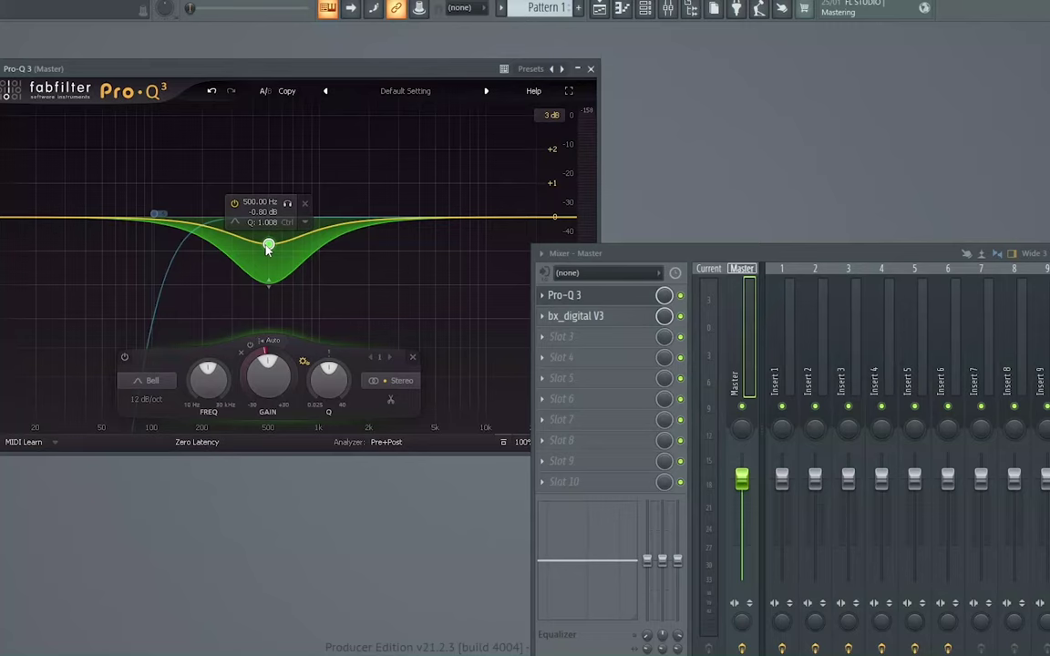
Step: Select the side-channel low-cut band in Pro-Q 3 and set the display range to 30 dB
click(155, 216)
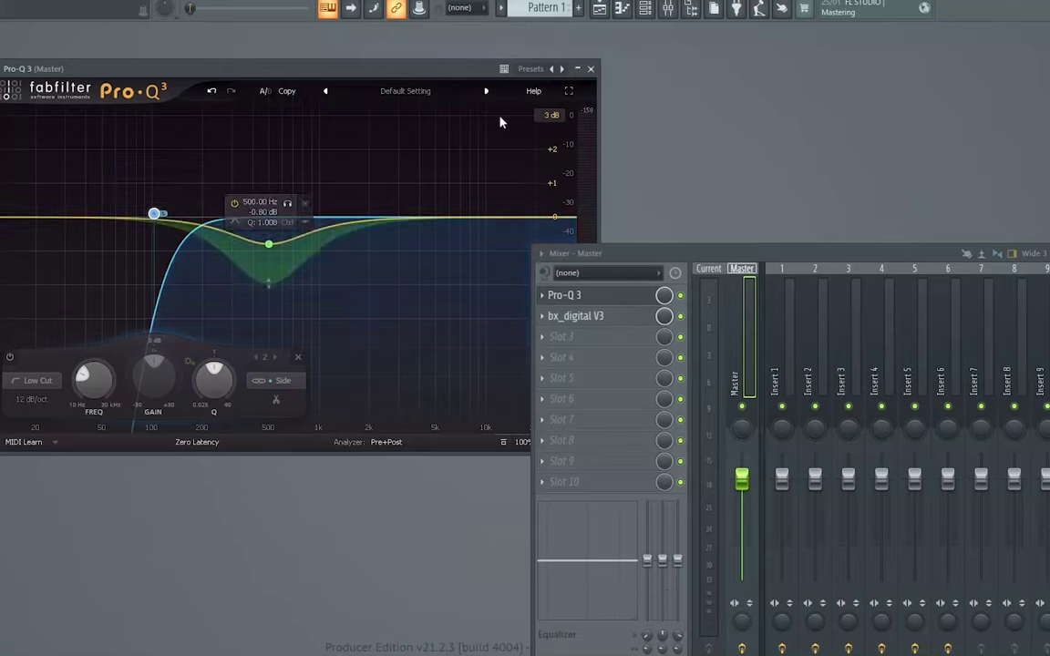
click(551, 115)
click(558, 173)
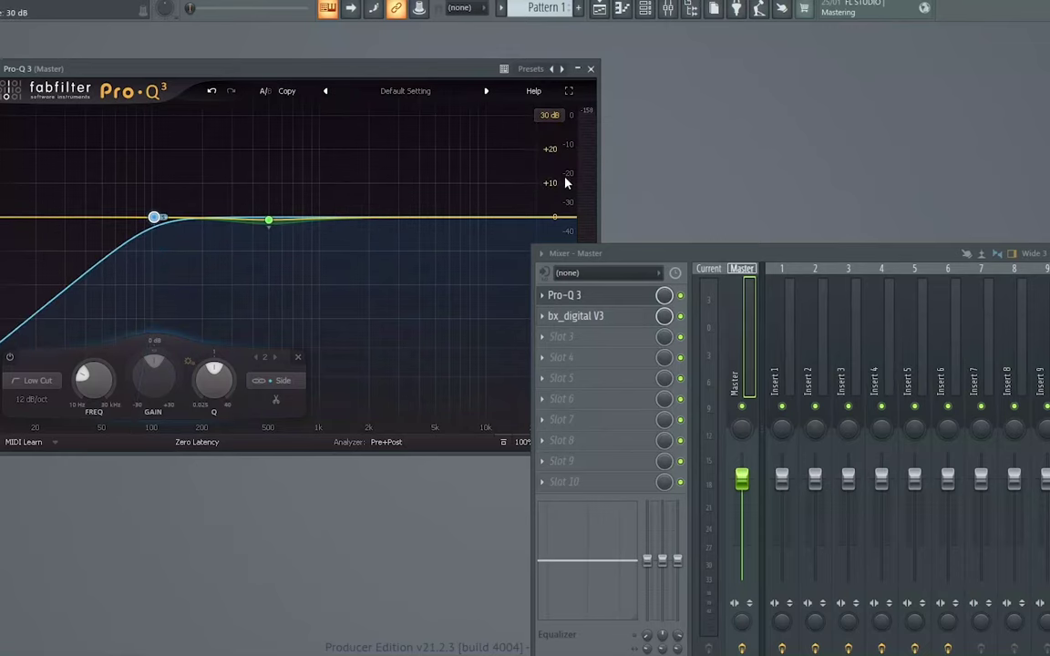
mouse_move(260, 226)
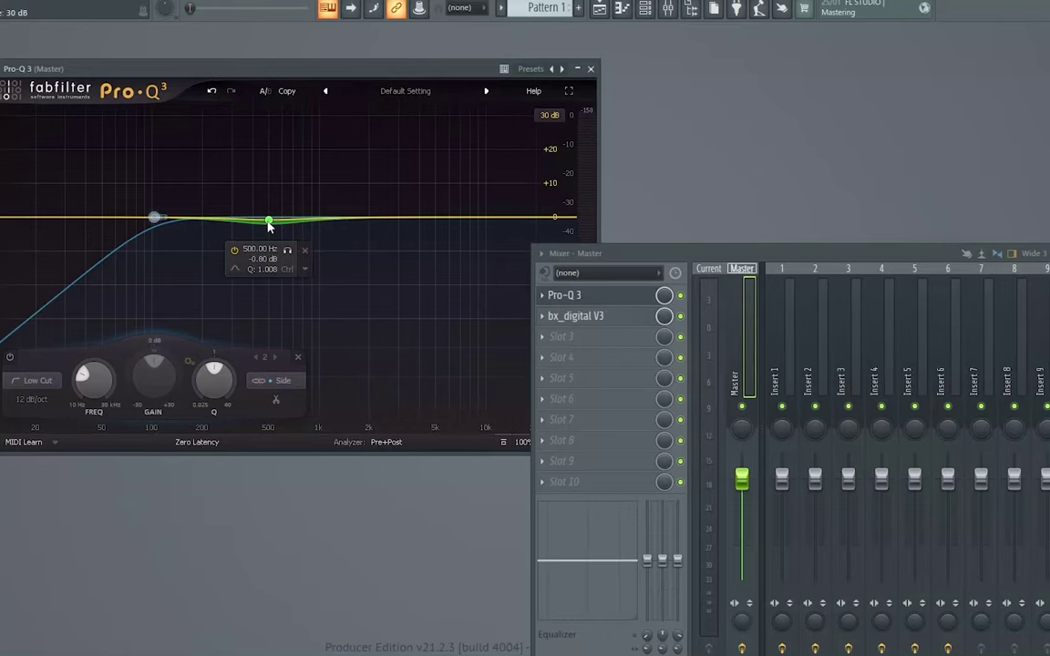
Step: Open bx_digital V3 on the Master track to view its mid/side equalizer, and close both equalizer windows
click(575, 323)
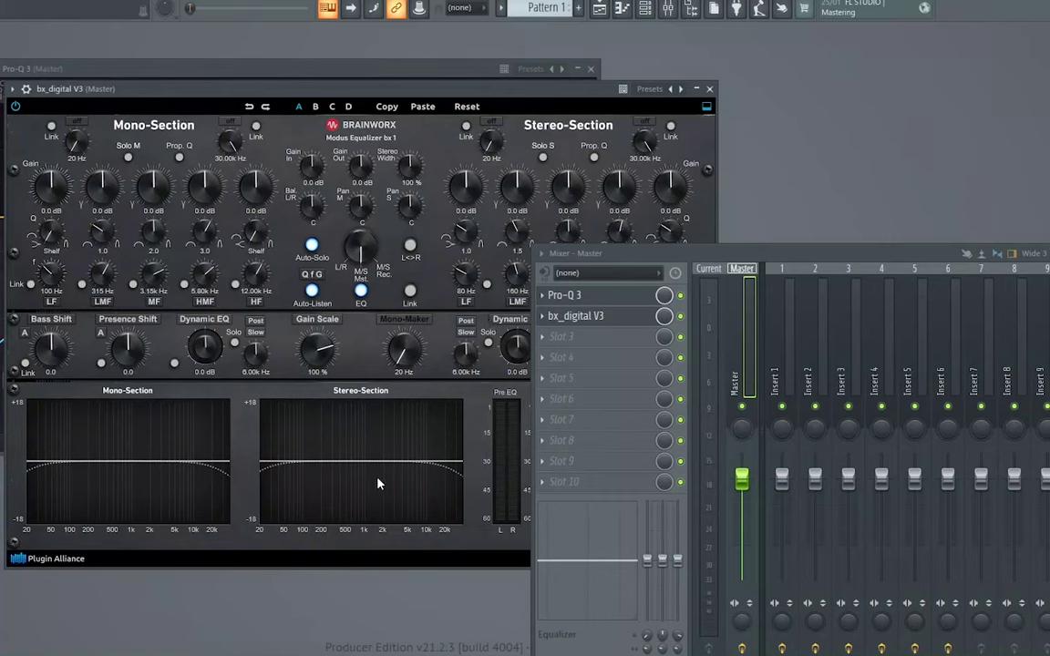
click(710, 89)
click(590, 69)
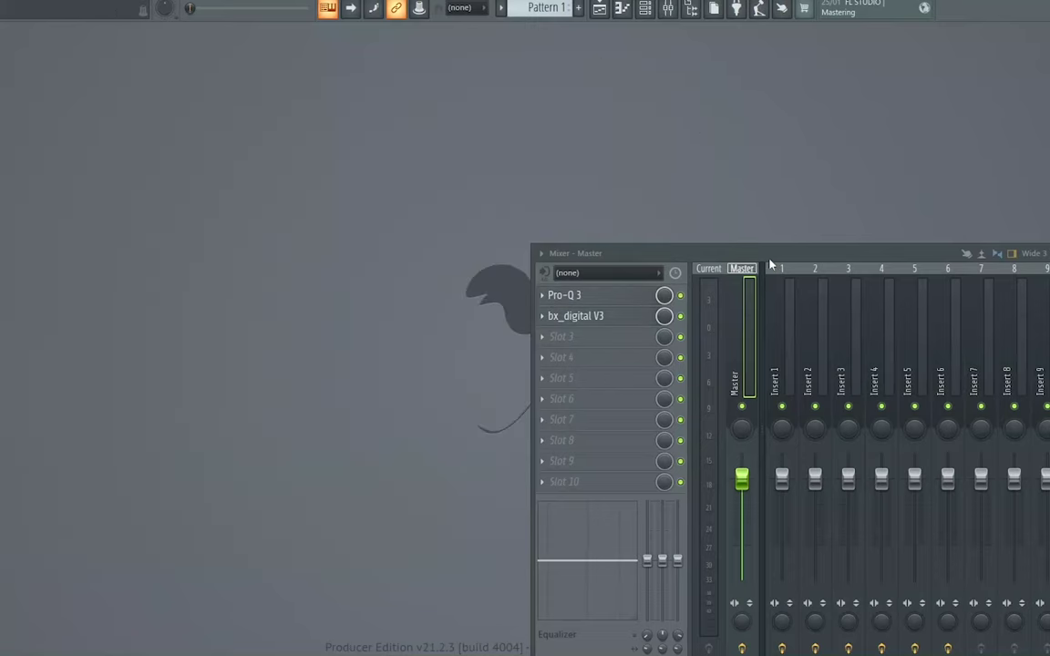
Step: Open Kramer Tape Stereo and J37 Stereo on Insert 1 to view the tape emulations, and close both
click(791, 333)
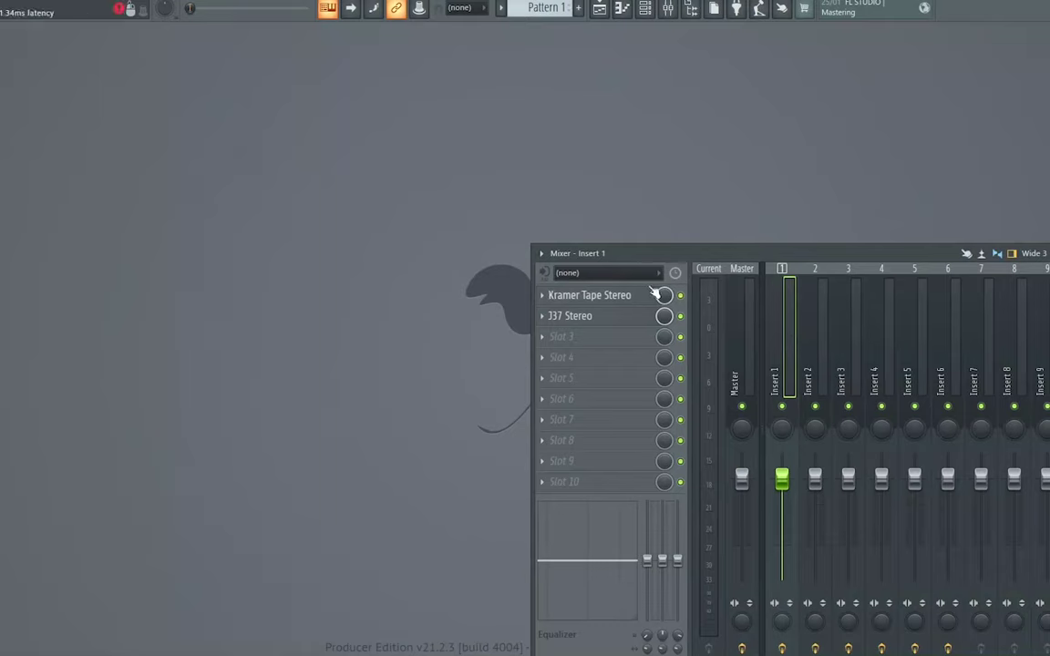
click(593, 299)
click(591, 319)
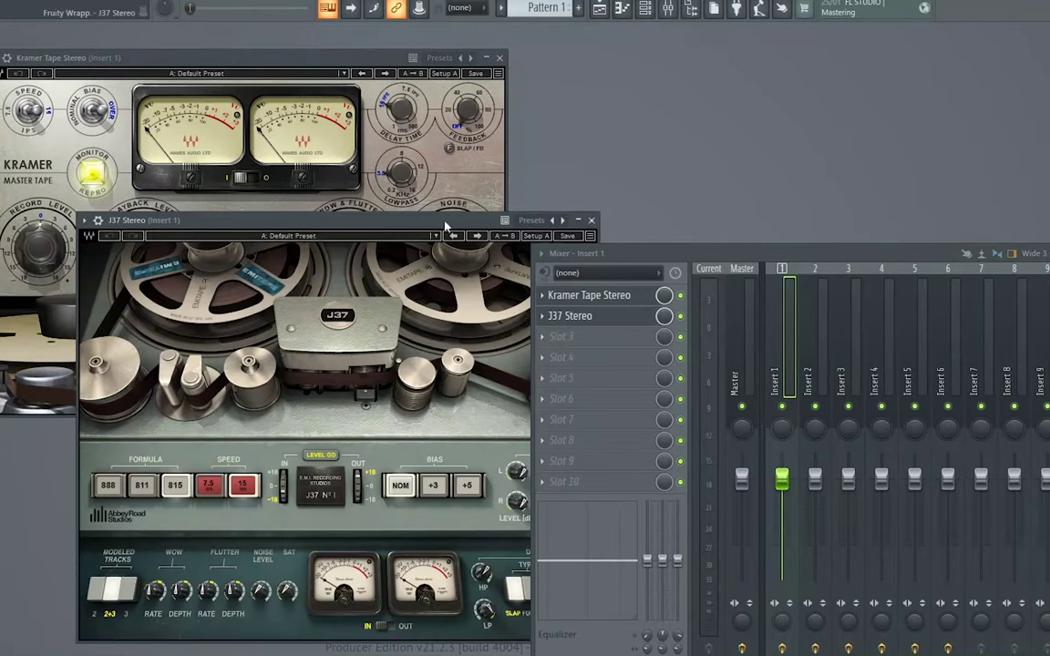
drag(444, 225, 404, 161)
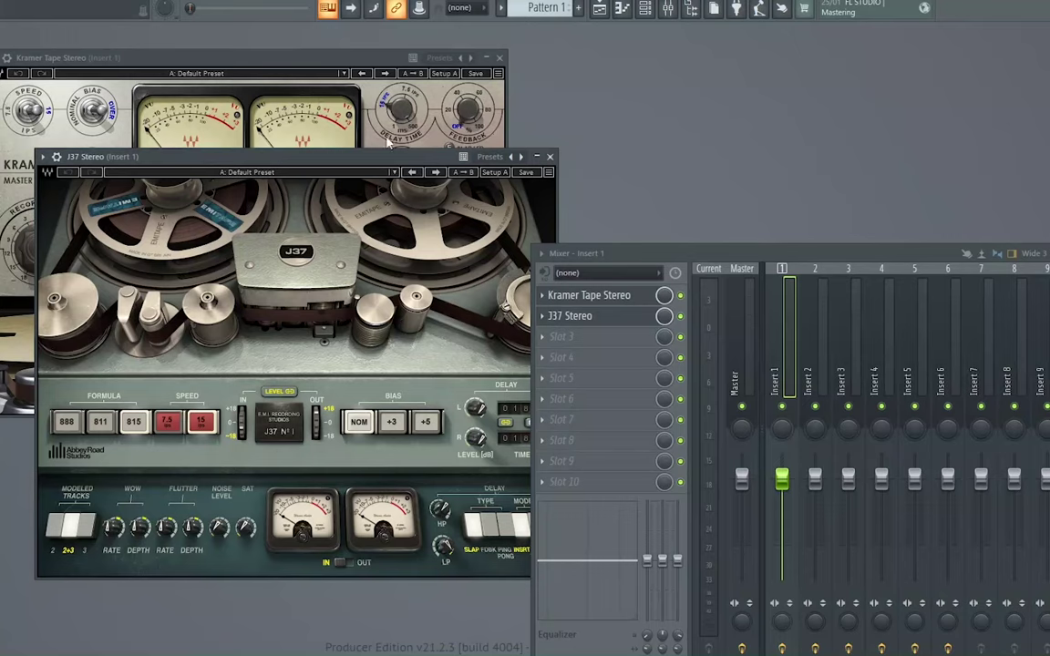
click(550, 157)
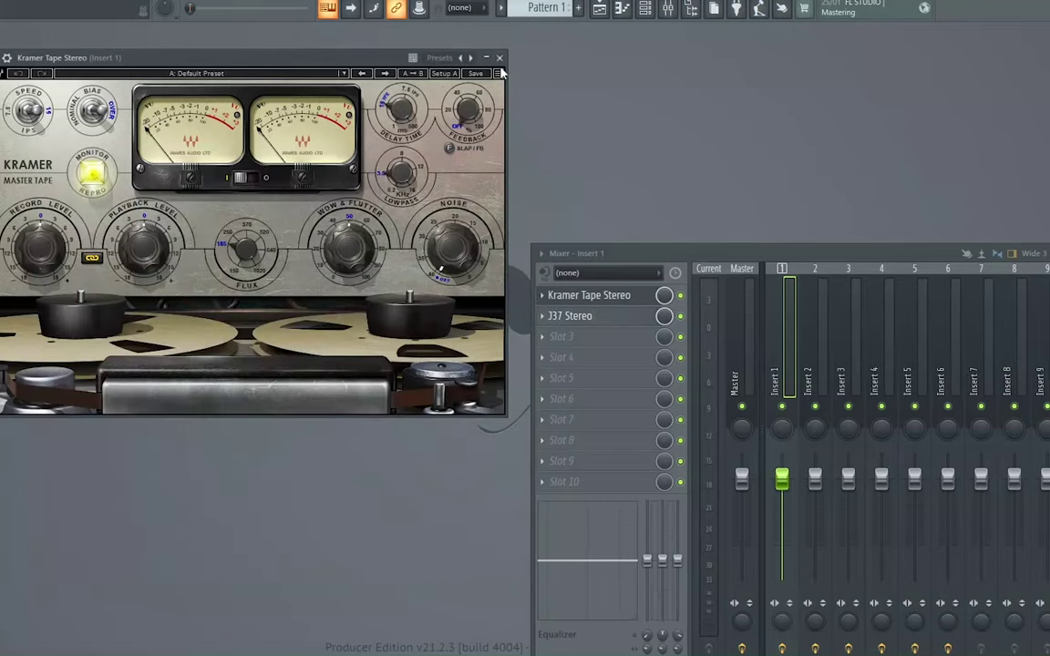
click(499, 58)
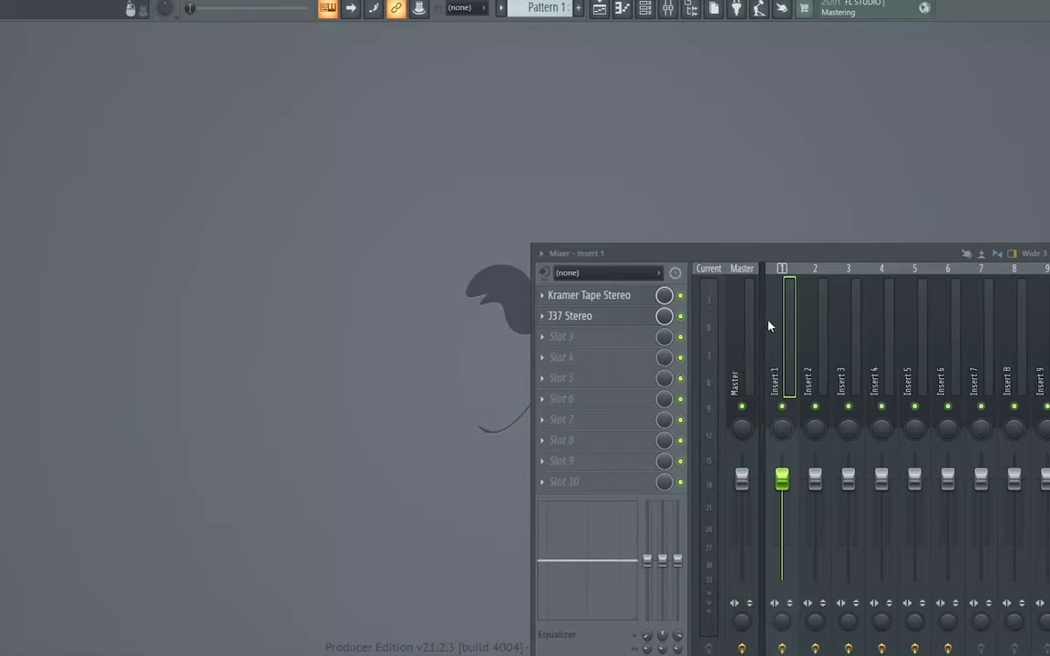
Step: Open Saturn 2 and StandardCLIP on Insert 2 to view the saturator and clipper, and close both
click(809, 360)
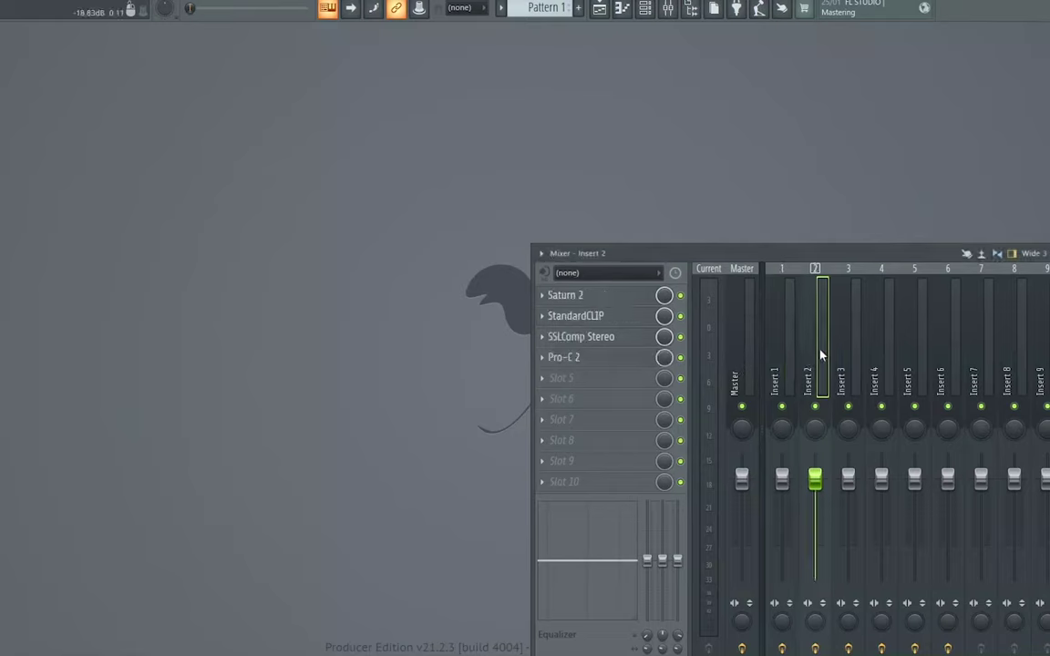
click(589, 303)
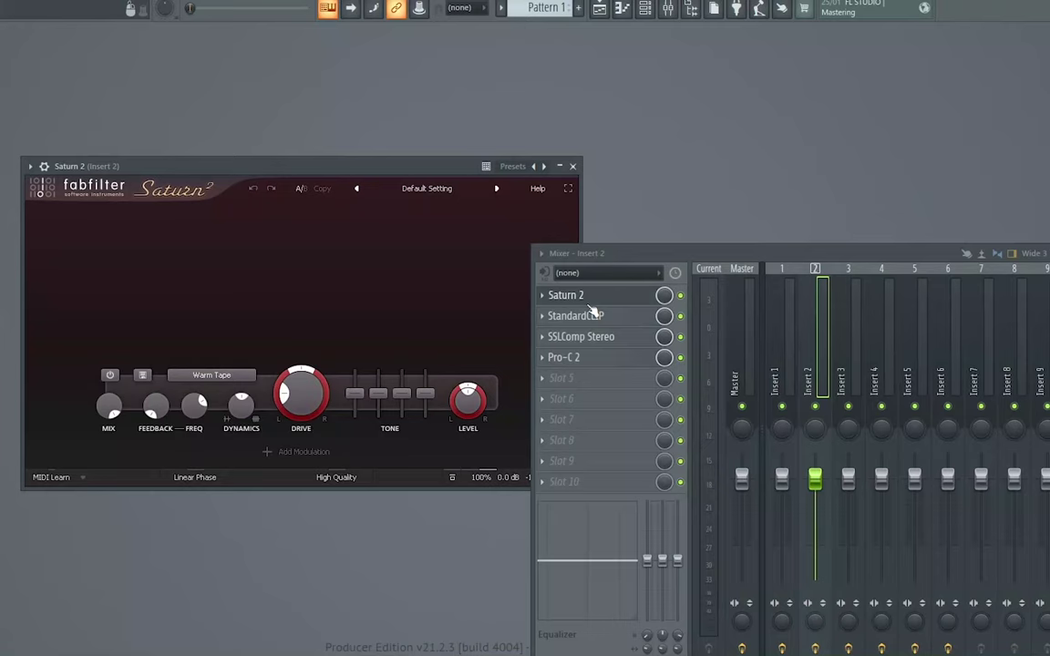
click(572, 317)
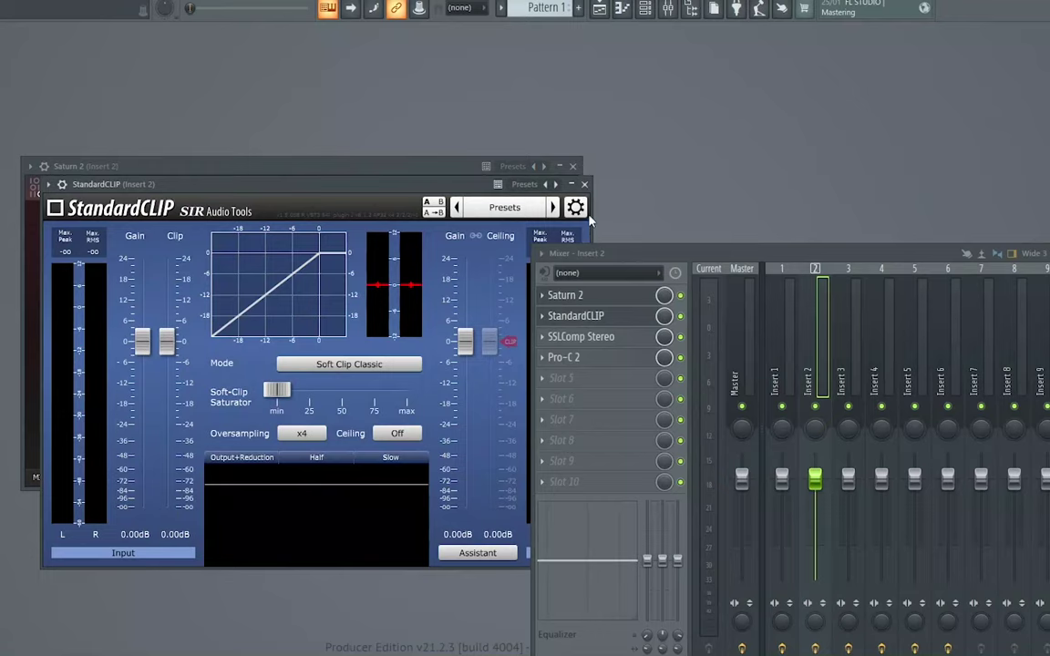
click(584, 184)
click(572, 167)
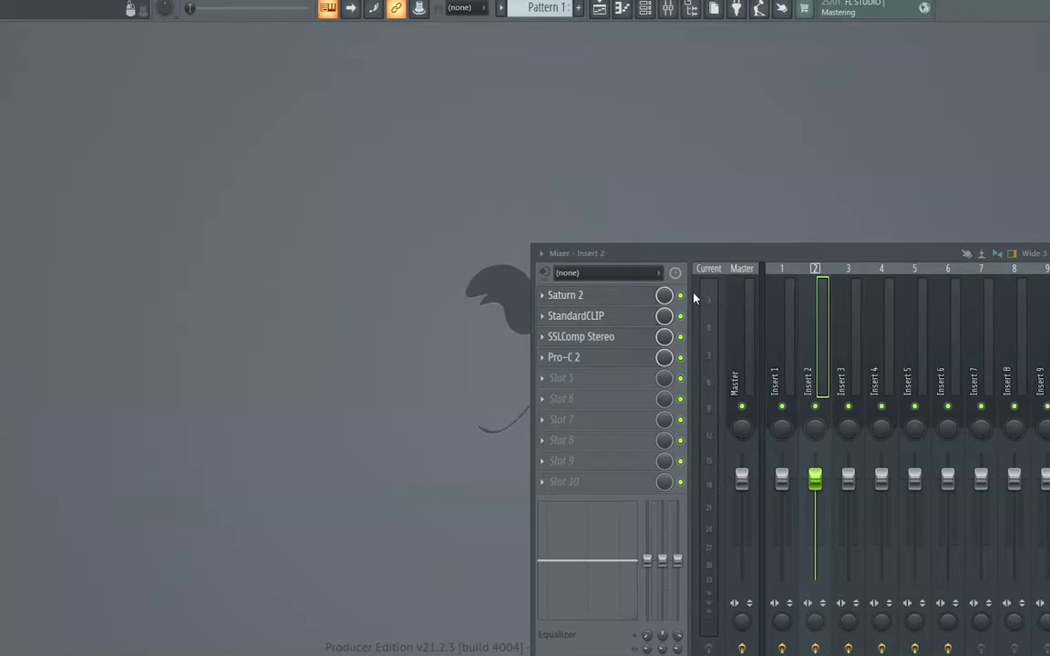
Step: Open the SSLComp Stereo and Pro-C 2 compressors on Insert 2 and move their windows into full view
click(592, 339)
drag(158, 195, 174, 88)
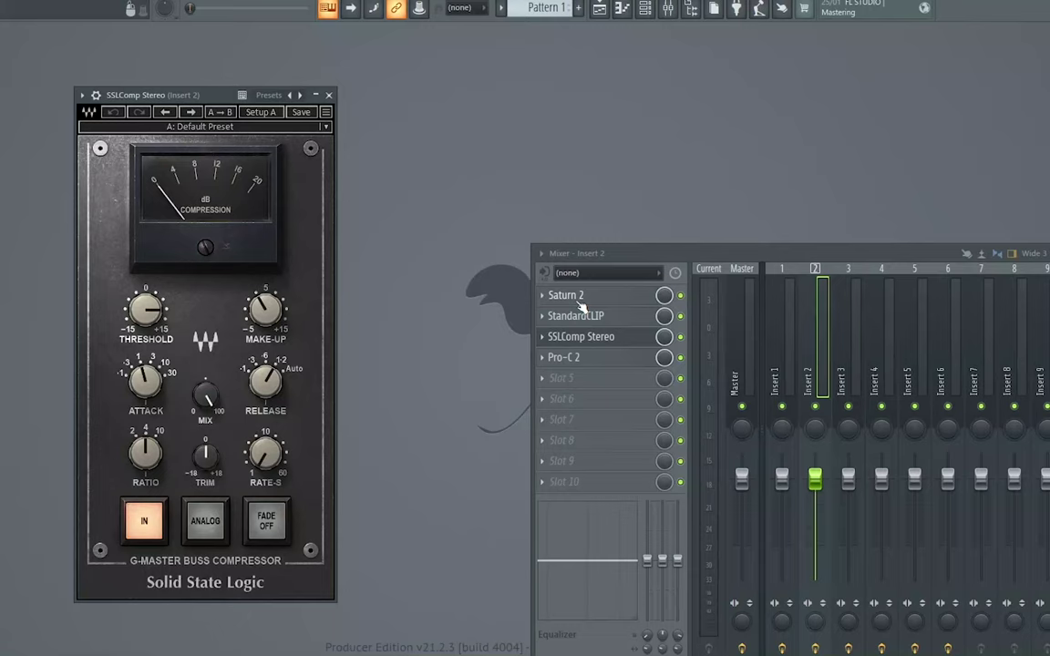
click(565, 358)
drag(291, 127, 310, 91)
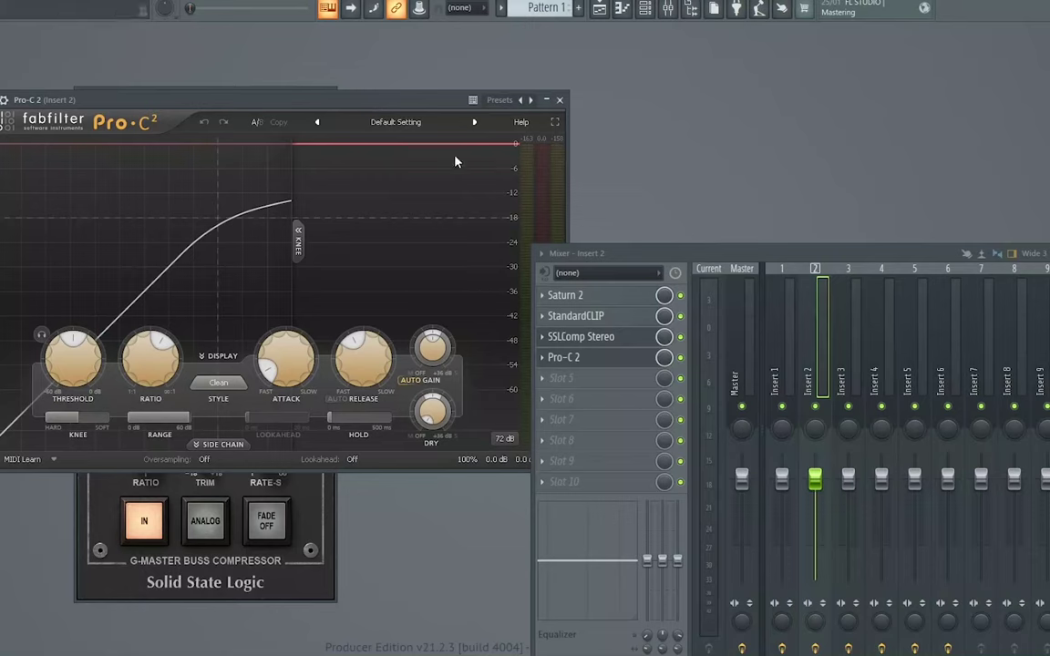
Step: Enable the side-chain low cut in Pro-C 2 at about 360 Hz, toggle its audition, and close the plugin
click(212, 446)
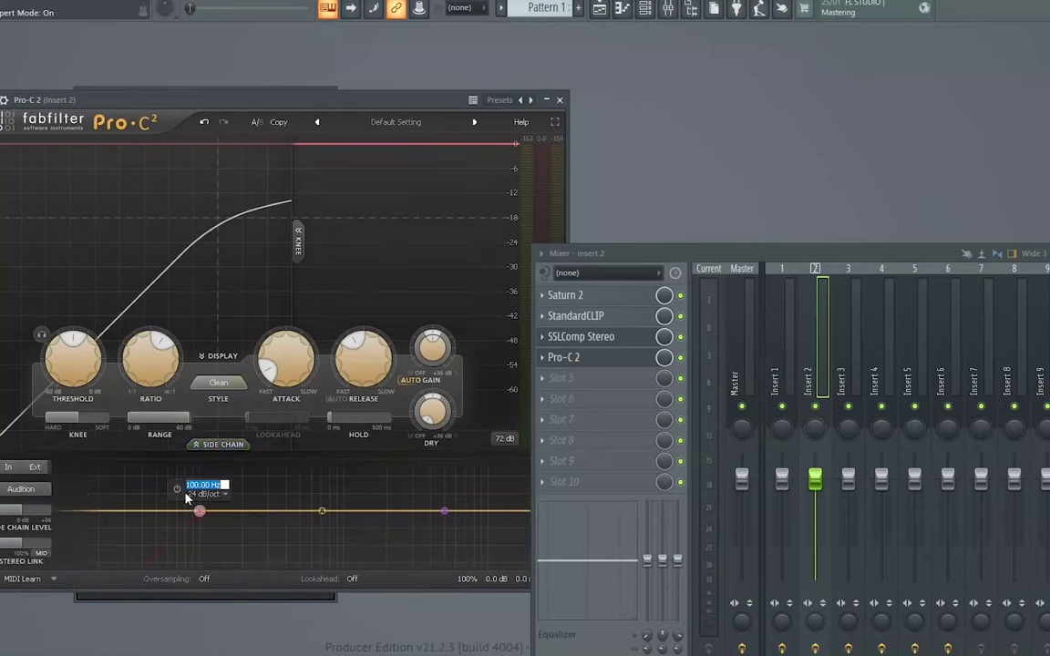
click(177, 490)
drag(201, 512, 293, 518)
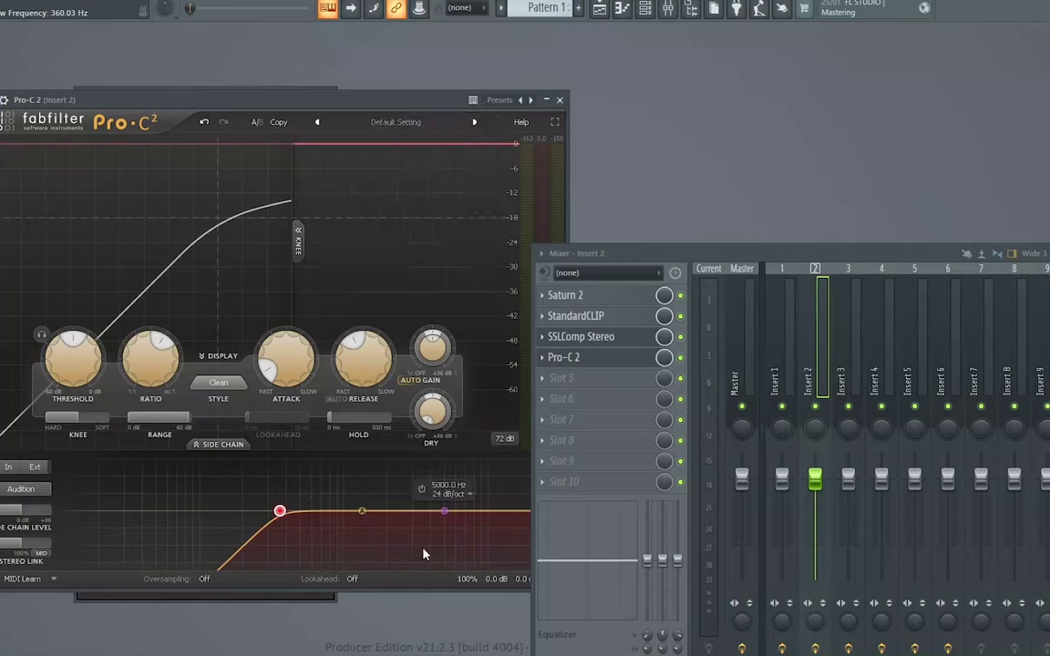
click(22, 489)
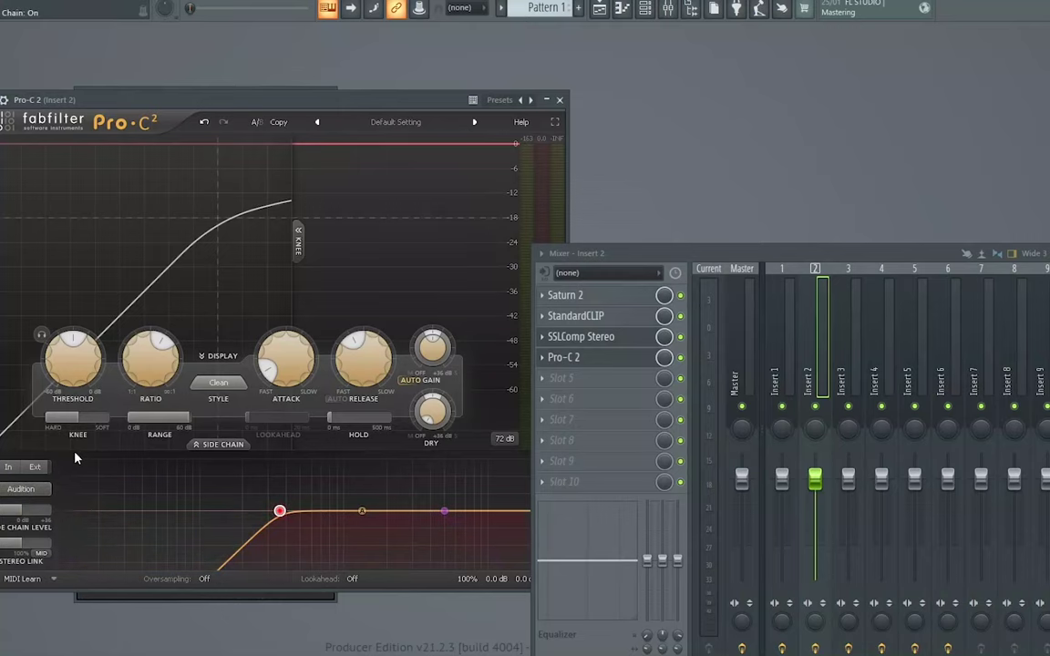
click(559, 100)
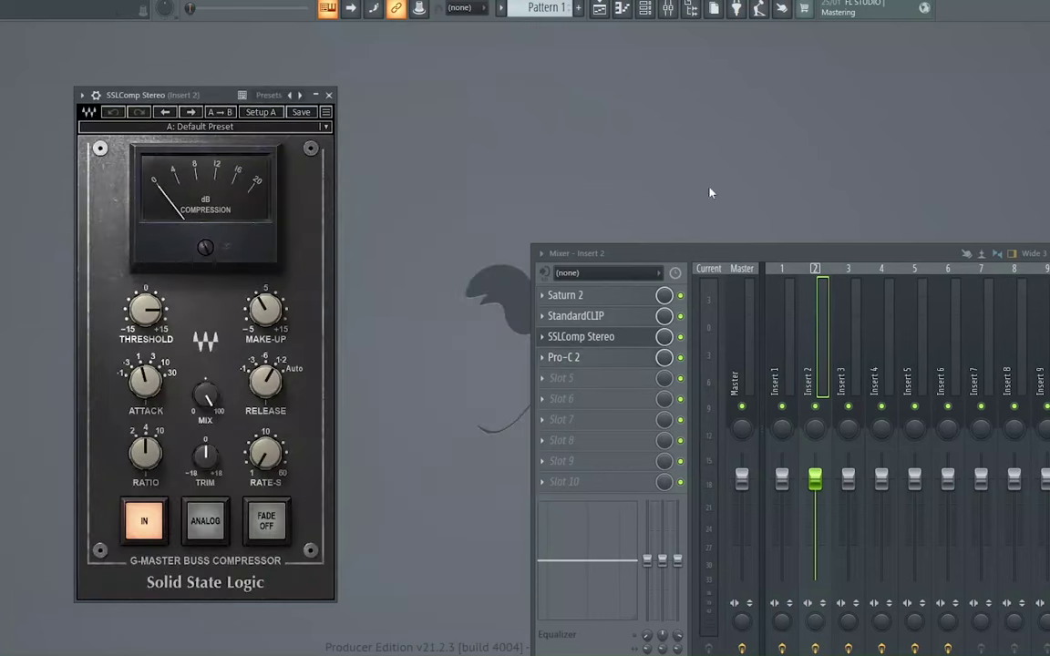
Step: Open Pro-MB on Insert 3 and add a compression band at about 15.8 kHz, with the mixer moved clear of it
click(849, 321)
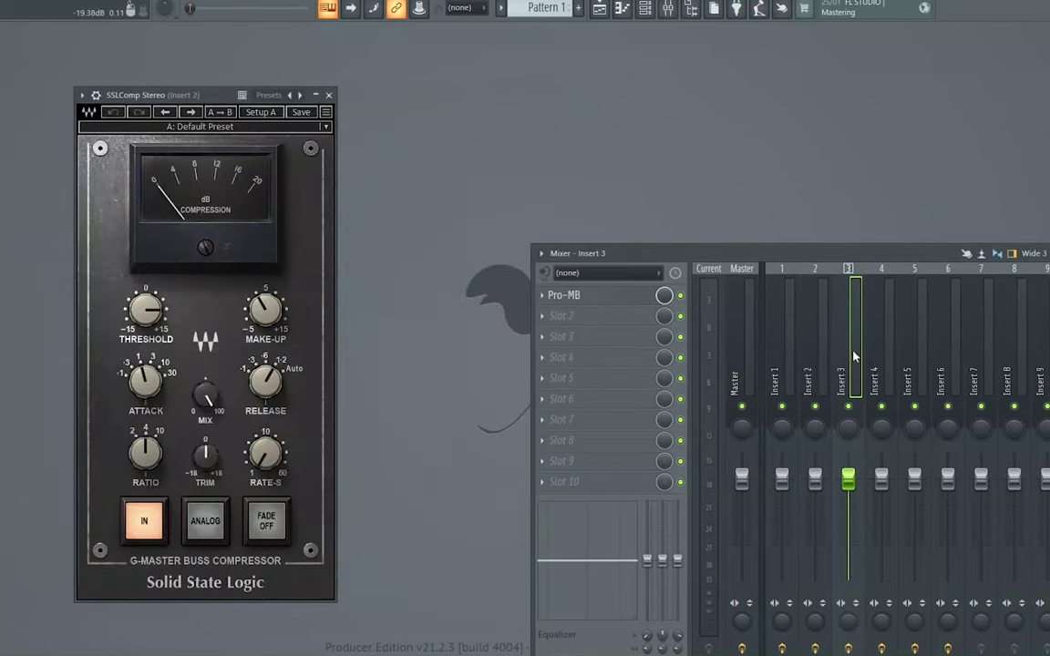
click(566, 295)
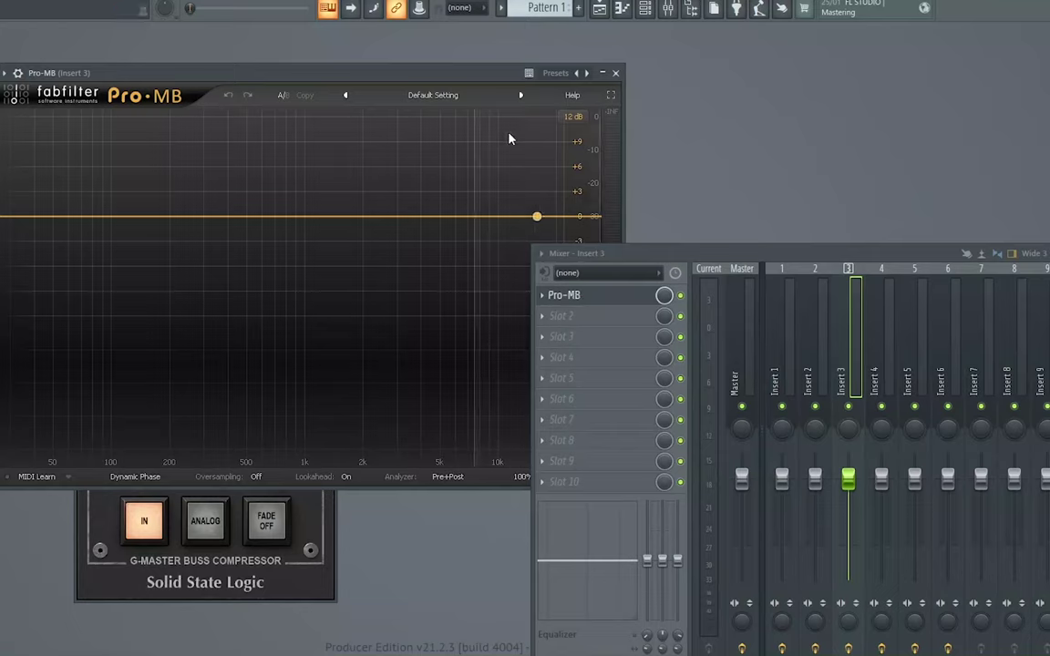
click(539, 216)
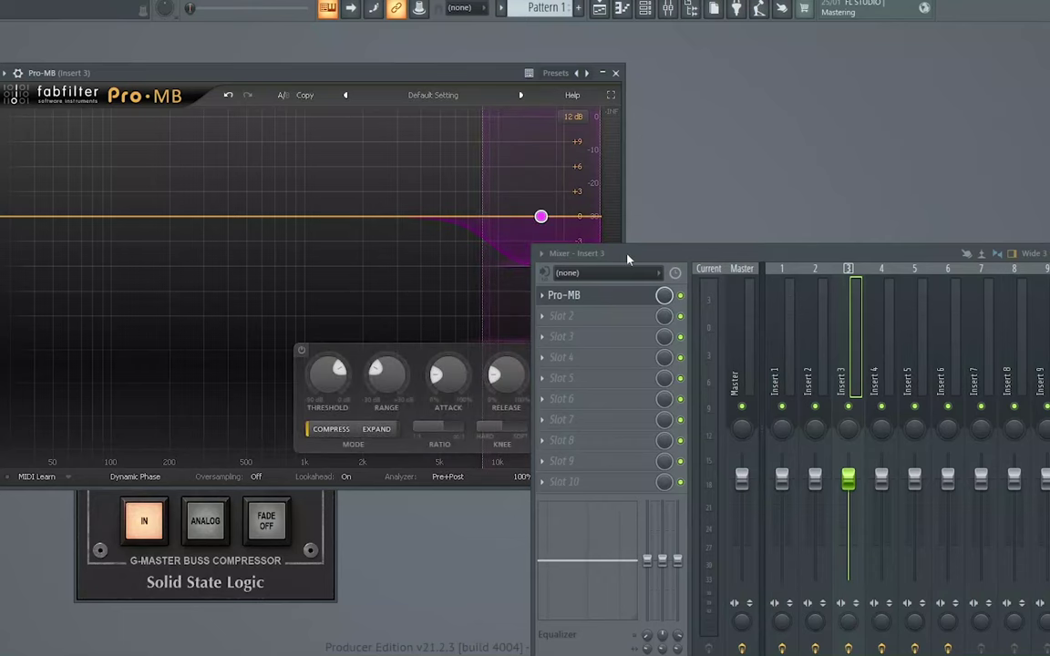
drag(628, 258, 709, 247)
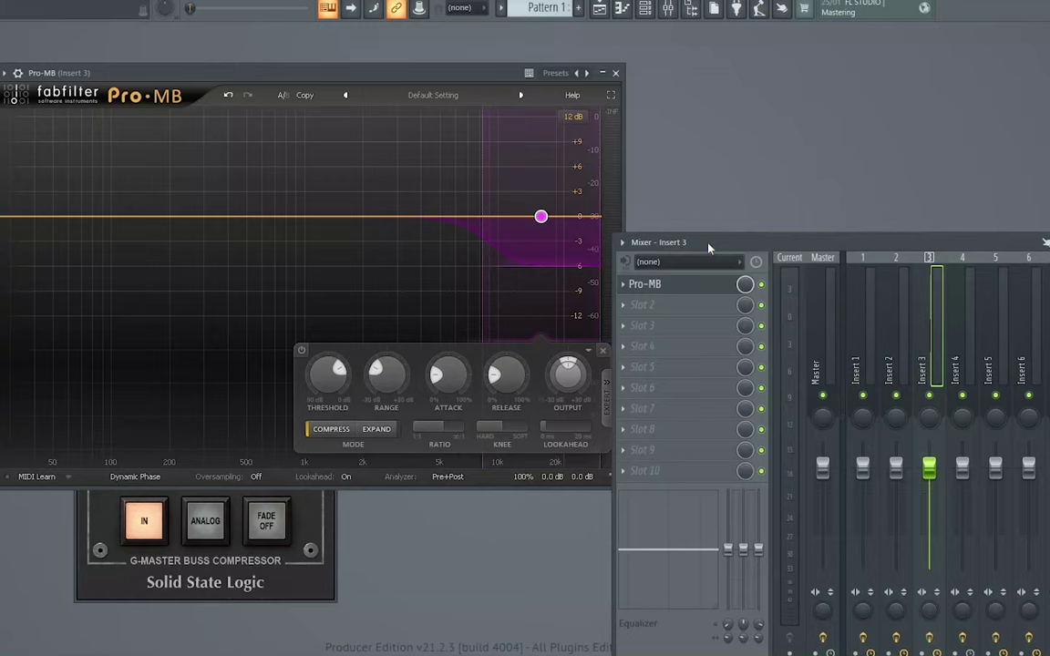
mouse_move(540, 219)
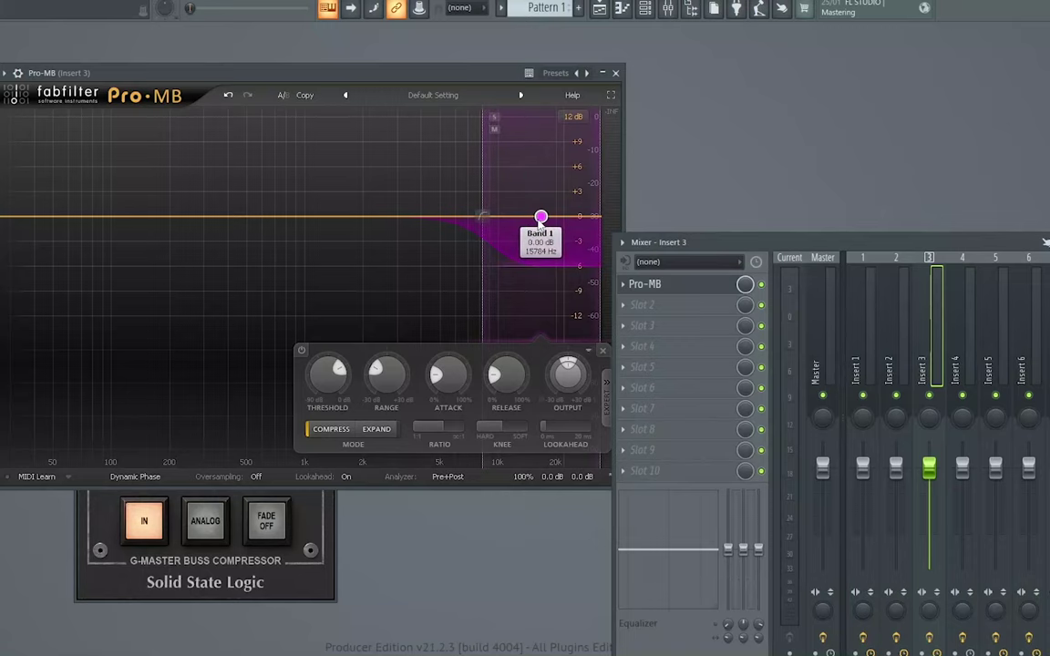
key(Escape)
Step: Widen the mixer to show more tracks and open Ozone 11 on Insert 4
drag(719, 243, 577, 230)
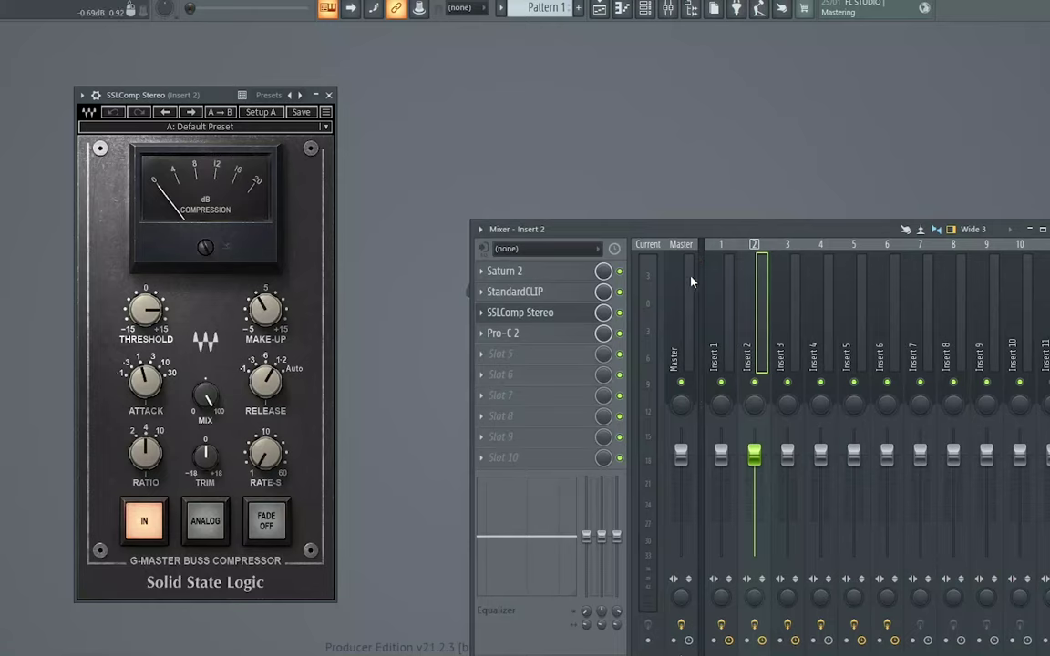
drag(471, 296, 358, 297)
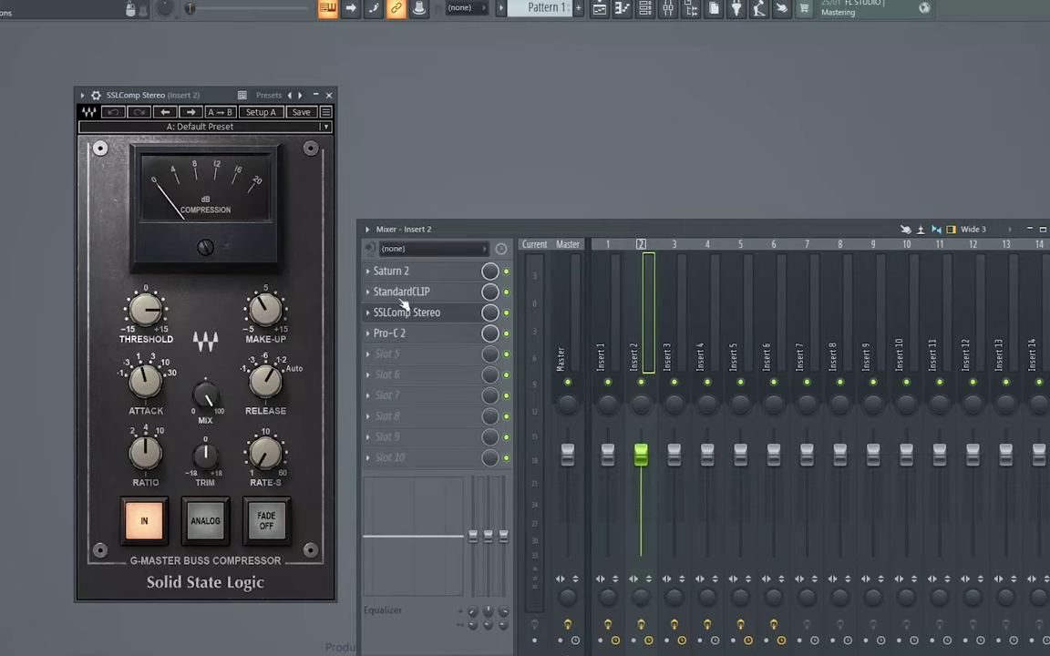
click(671, 341)
click(709, 341)
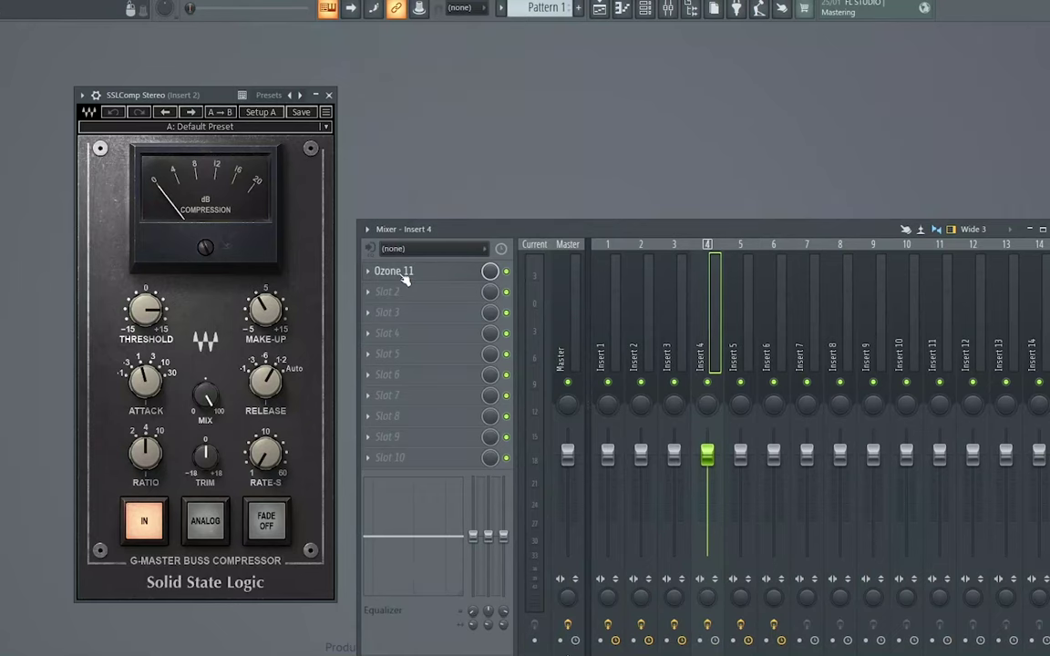
click(398, 273)
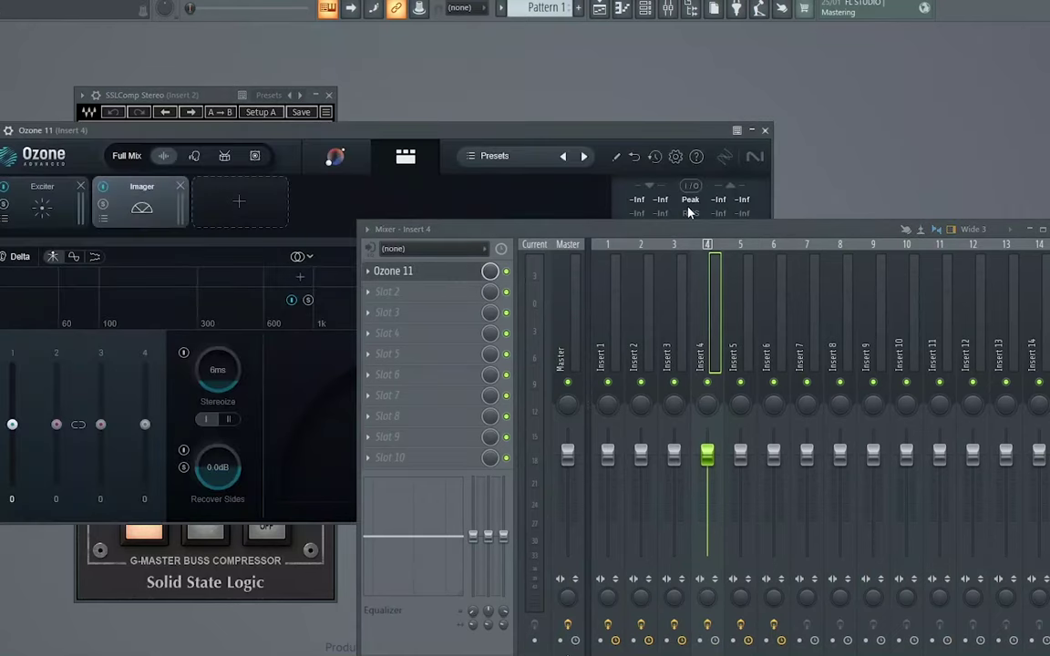
Step: View the Exciter module's settings in Ozone 11 and return to the Imager module
click(43, 193)
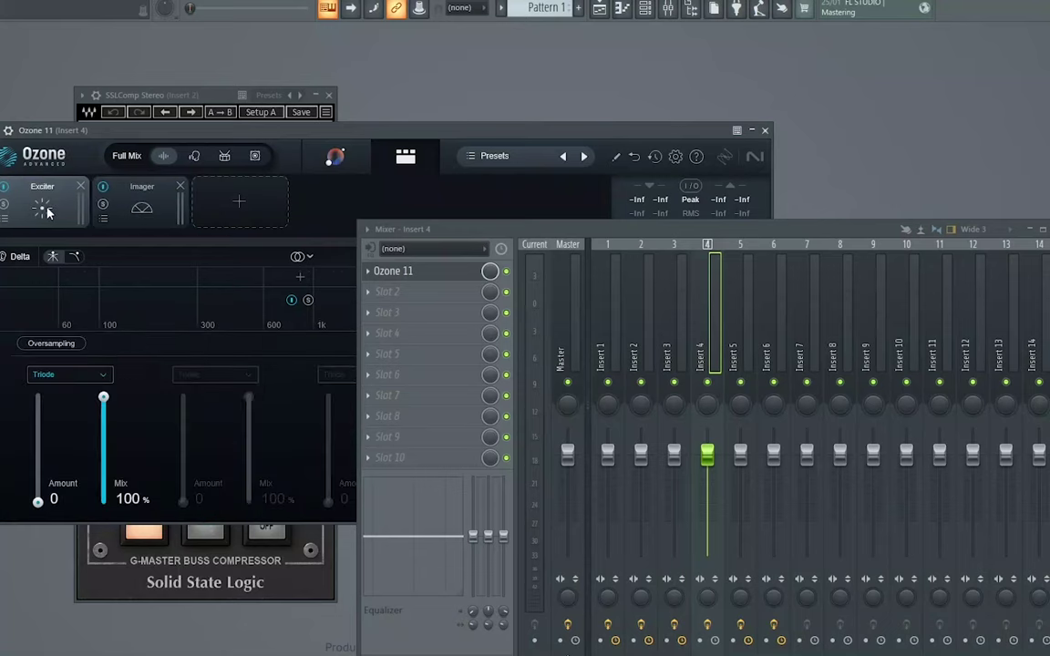
click(146, 208)
click(41, 207)
click(142, 208)
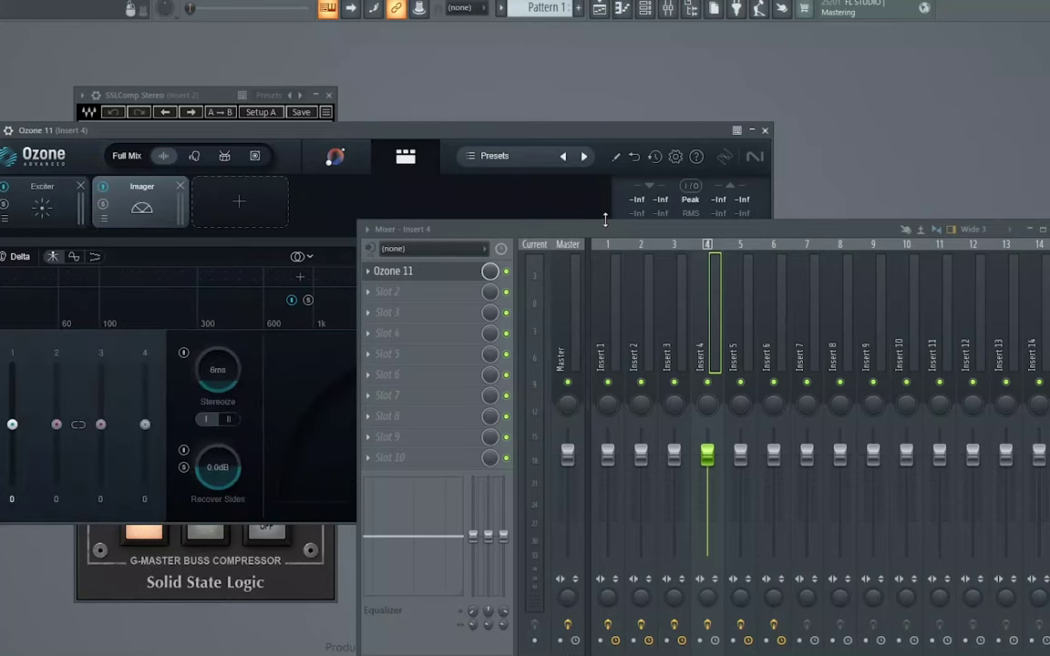
Step: Split the Imager into four bands, with crossovers just above 100 Hz, near 1 kHz and near 6 kHz, moving the mixer aside
drag(604, 219, 692, 242)
click(133, 286)
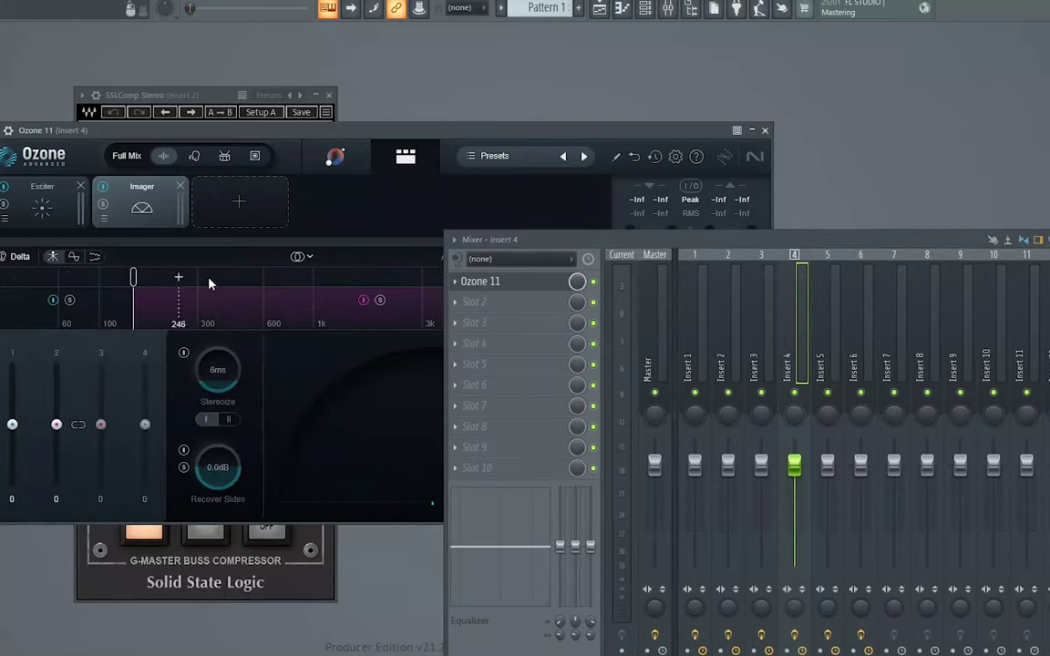
click(319, 276)
drag(618, 239, 875, 237)
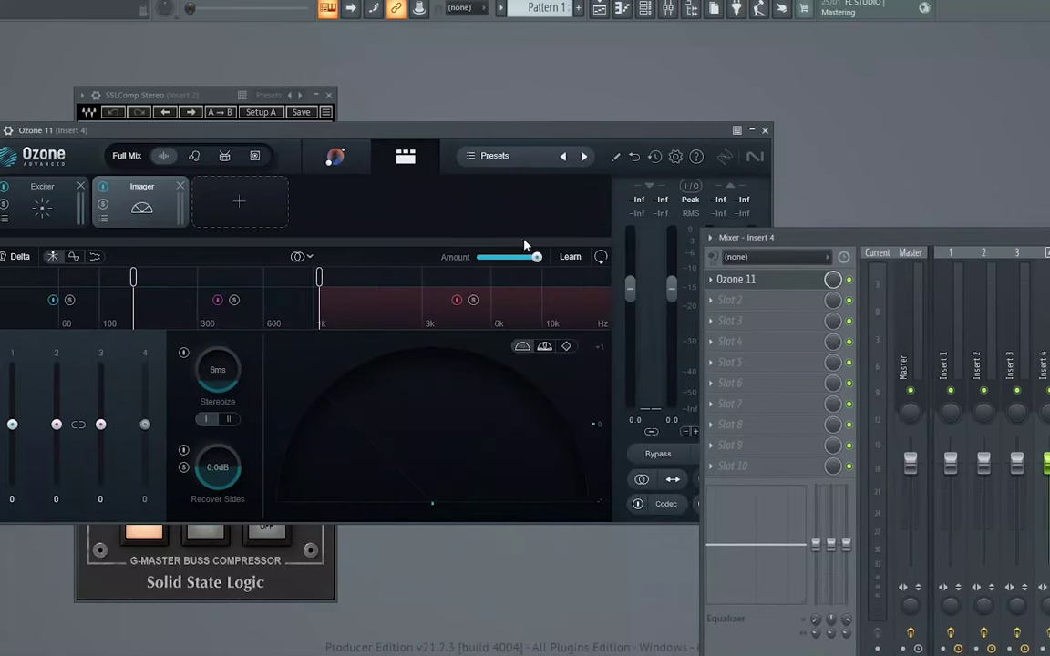
click(486, 279)
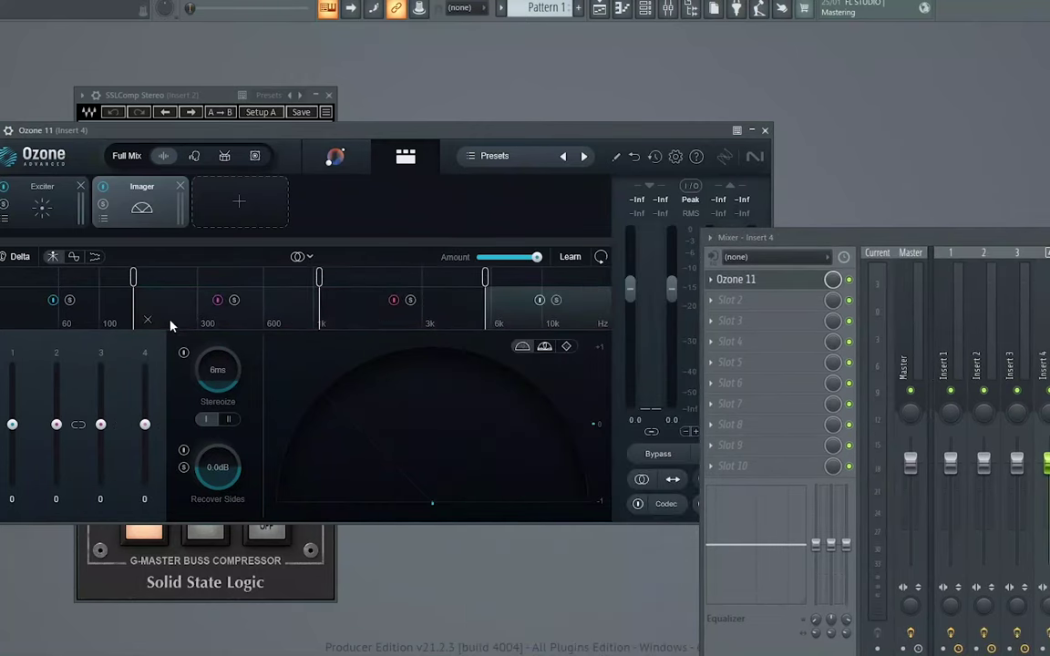
drag(133, 278, 112, 280)
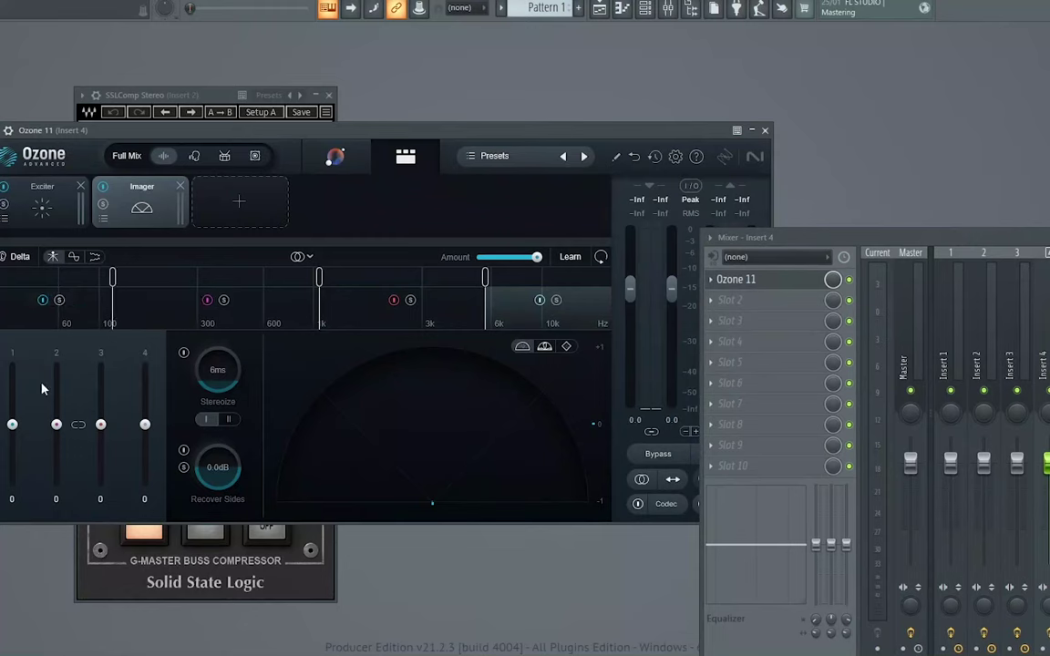
Step: Set the Imager's band 1 width to -100 and band 2 width to -50, and close Ozone 11
drag(12, 424, 13, 481)
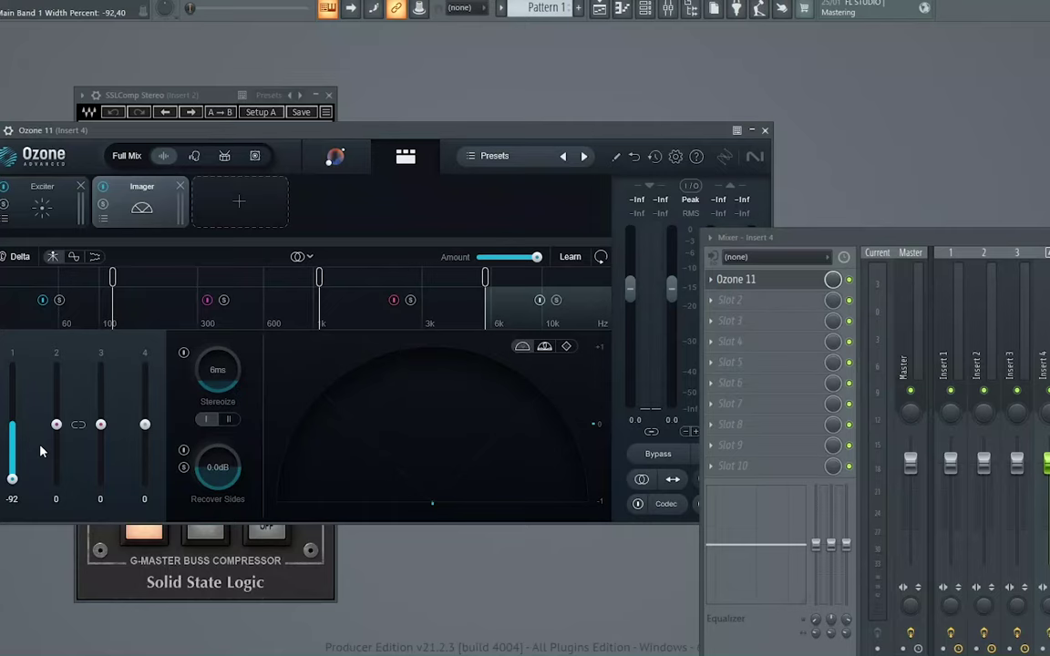
drag(12, 479, 12, 501)
drag(53, 387, 53, 416)
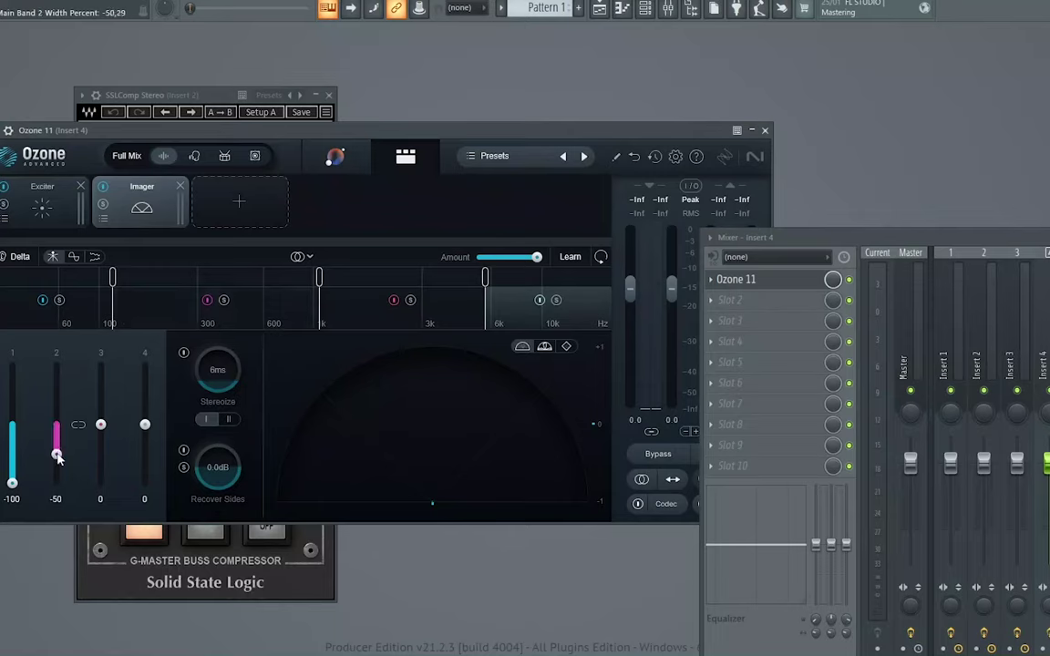
click(764, 129)
Step: Close the SSLComp plugin and open DIAMOND3 on Insert 5, arranging its window and the mixer so they do not overlap
click(583, 247)
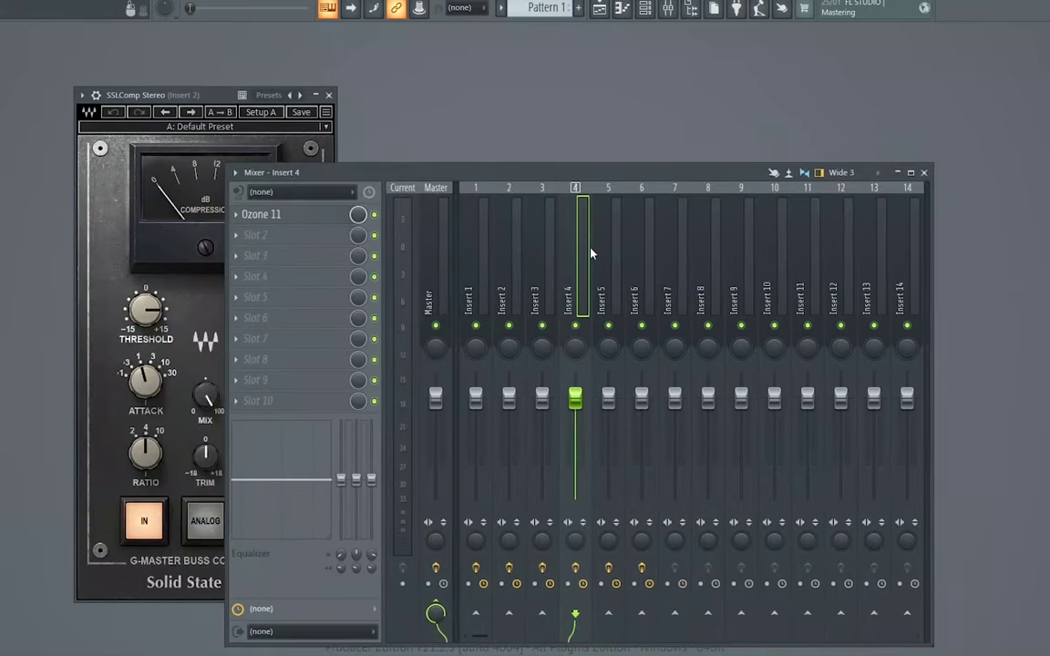
click(606, 253)
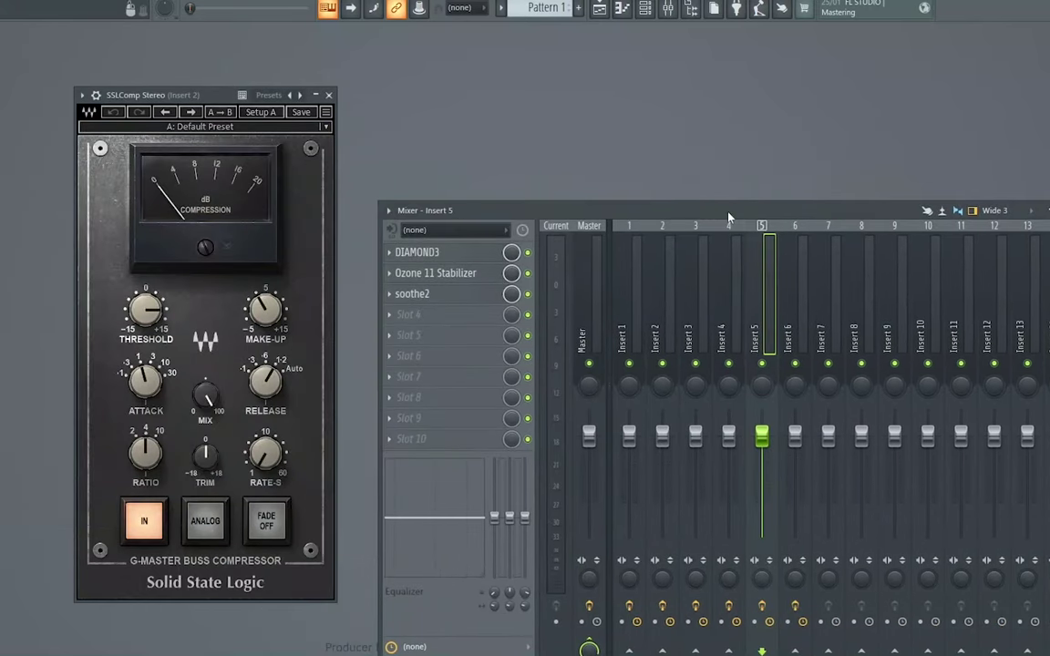
click(329, 96)
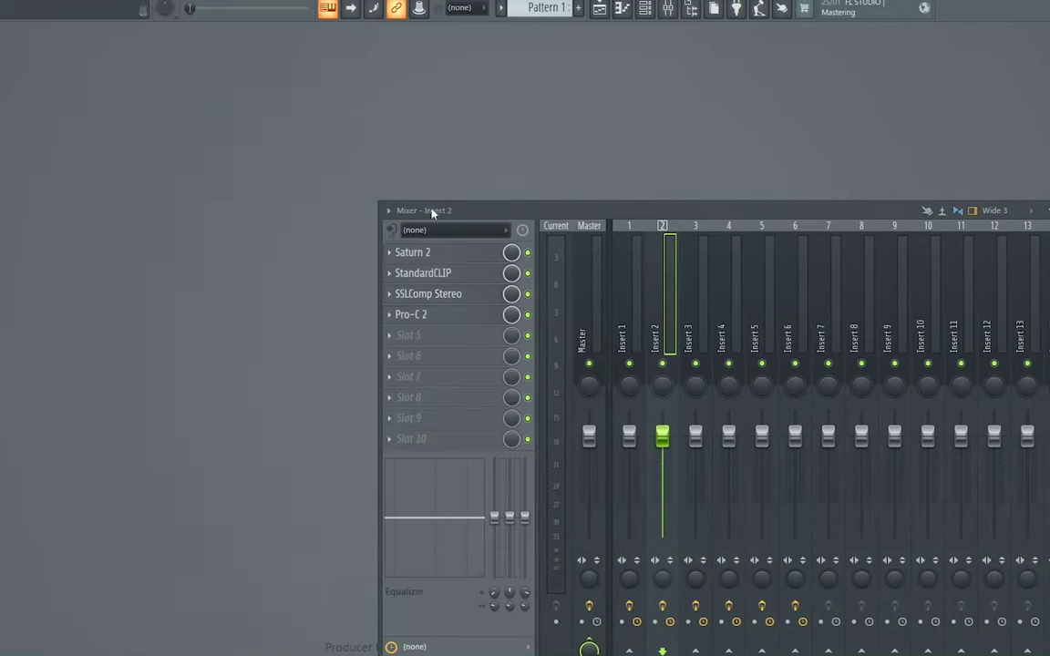
click(732, 276)
click(763, 282)
click(419, 253)
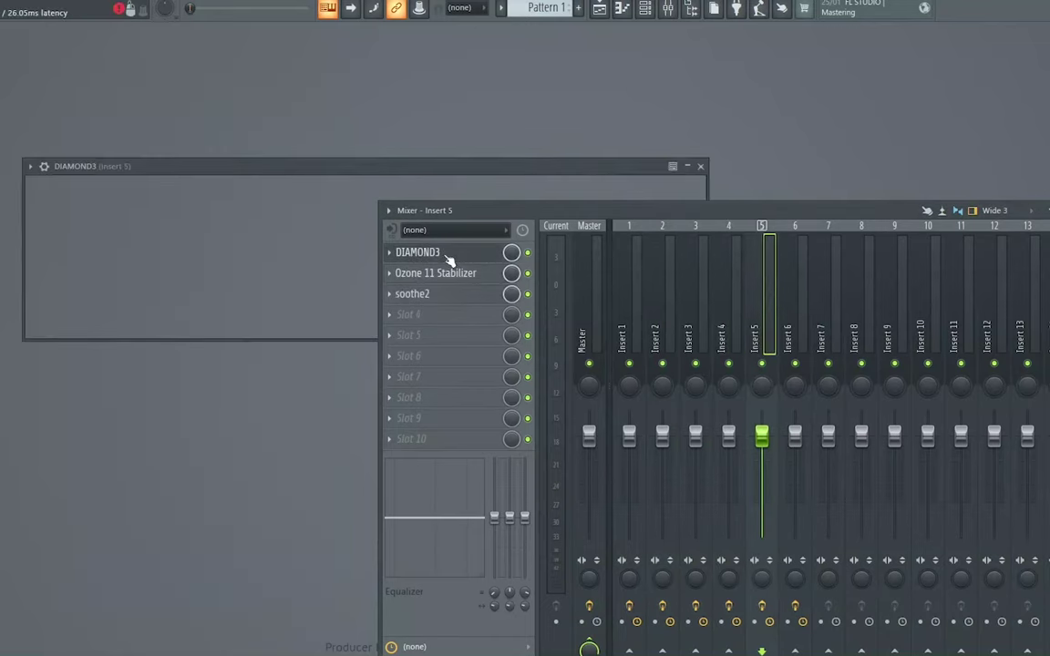
drag(447, 167, 386, 43)
drag(473, 202, 473, 235)
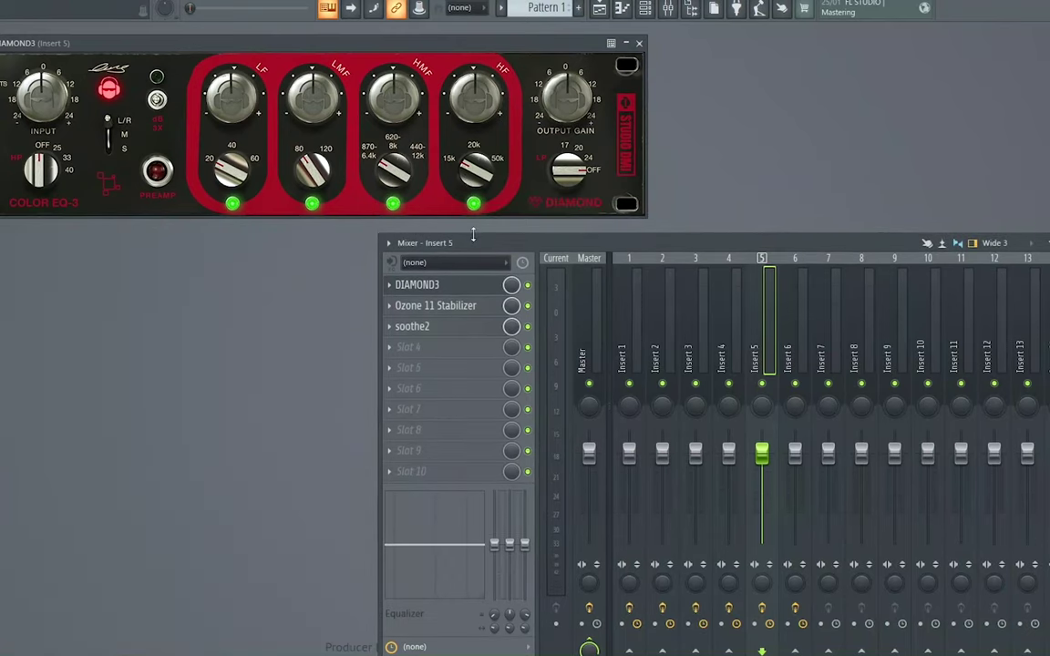
Step: View the plugin chain on the Master track and return to Insert 5
click(623, 349)
click(586, 350)
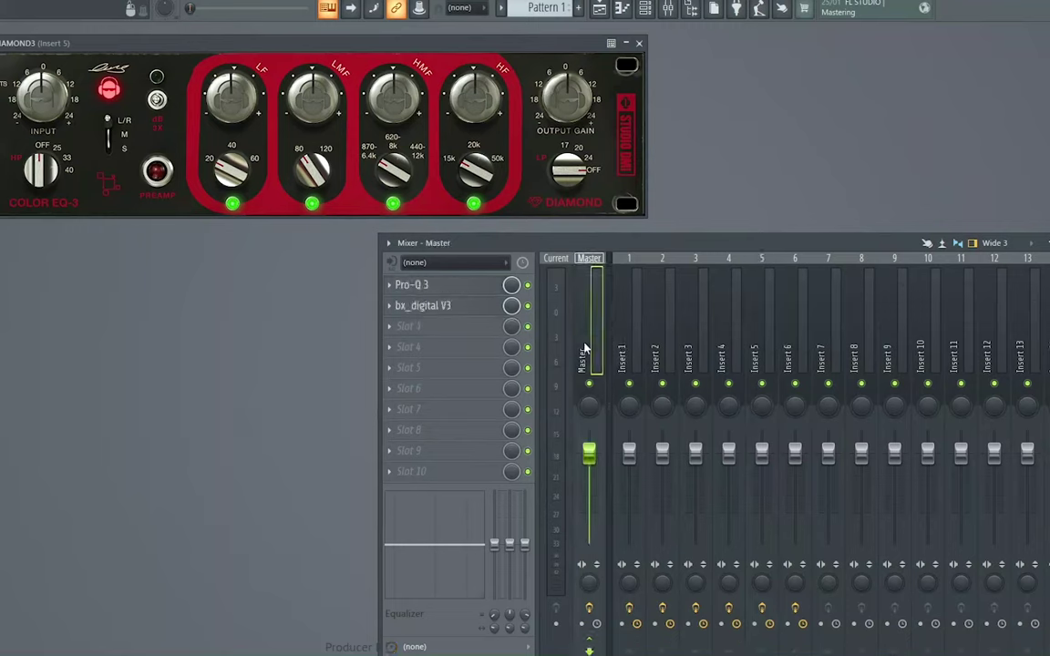
click(755, 343)
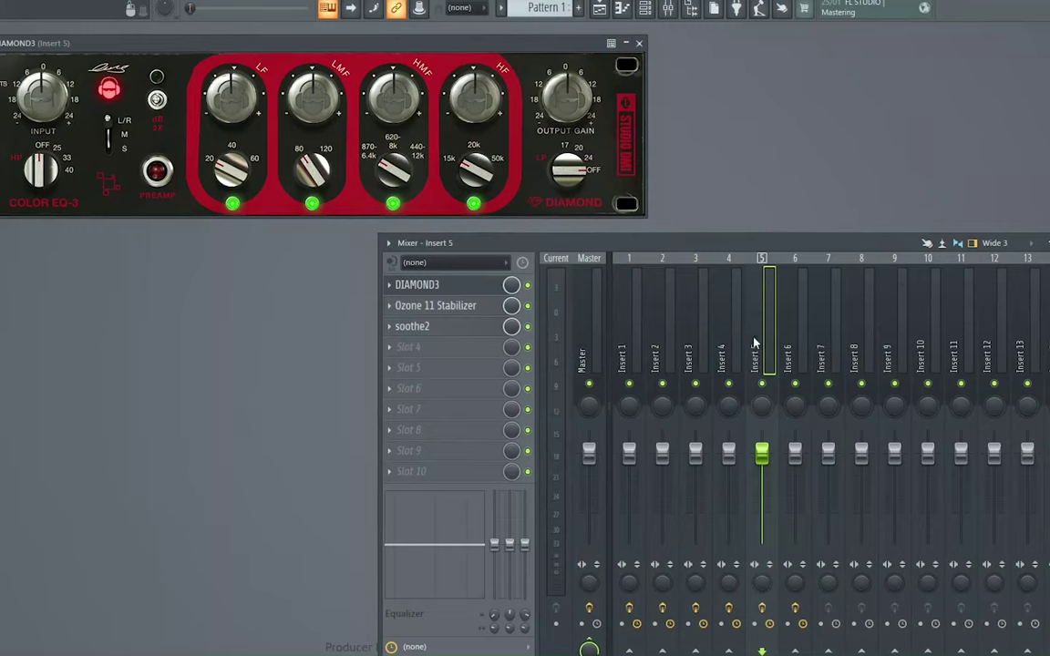
Step: Replace the open DIAMOND3 window with Ozone 11 Stabilizer from Insert 5, and move the mixer off its controls
click(640, 44)
click(450, 305)
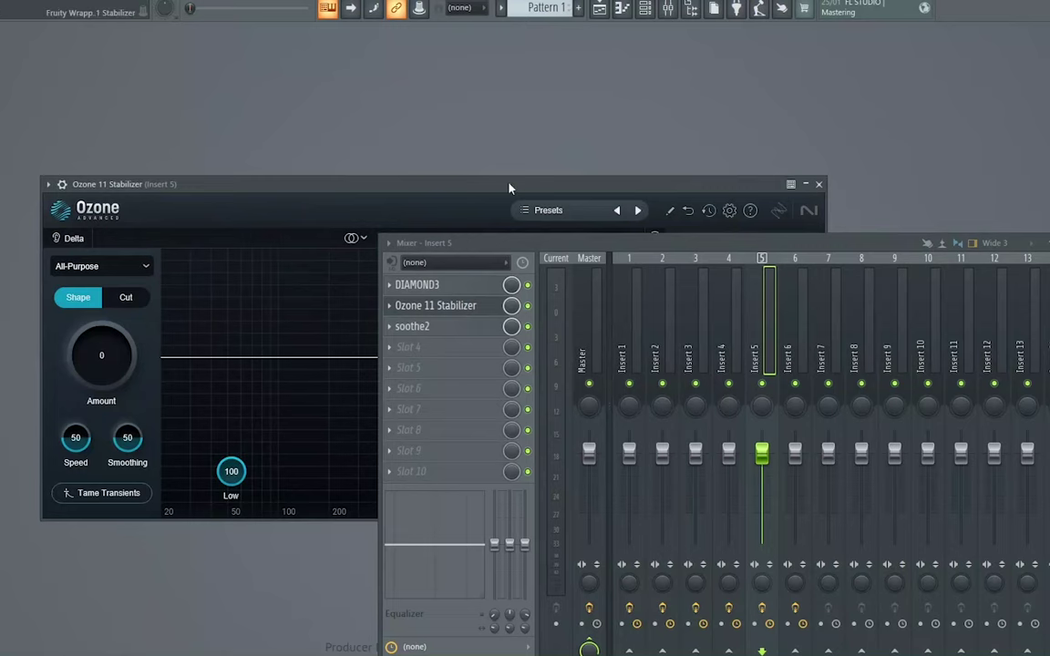
drag(510, 187, 470, 75)
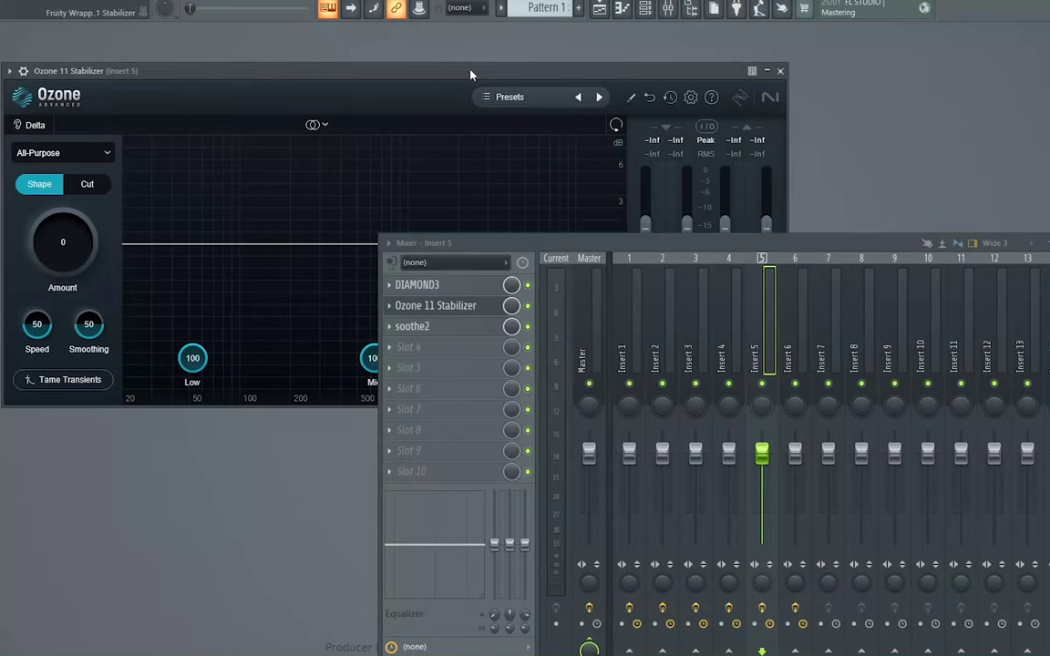
drag(653, 246, 684, 368)
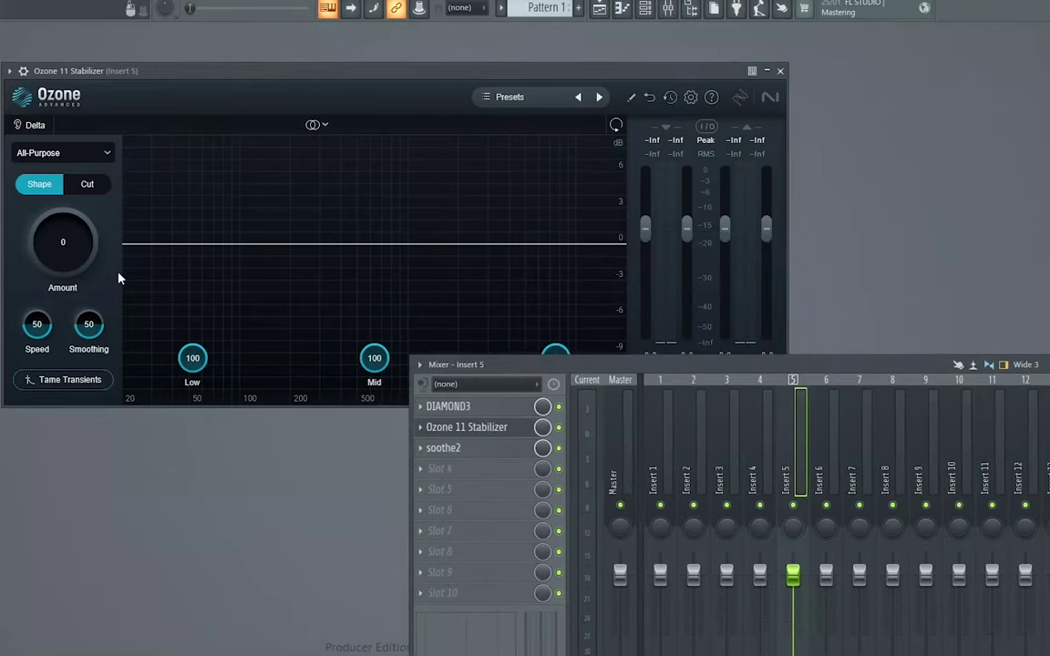
Step: Set the Stabilizer's amount to 52, switch it from Shape to Cut mode, and close the plugin
drag(78, 260, 71, 146)
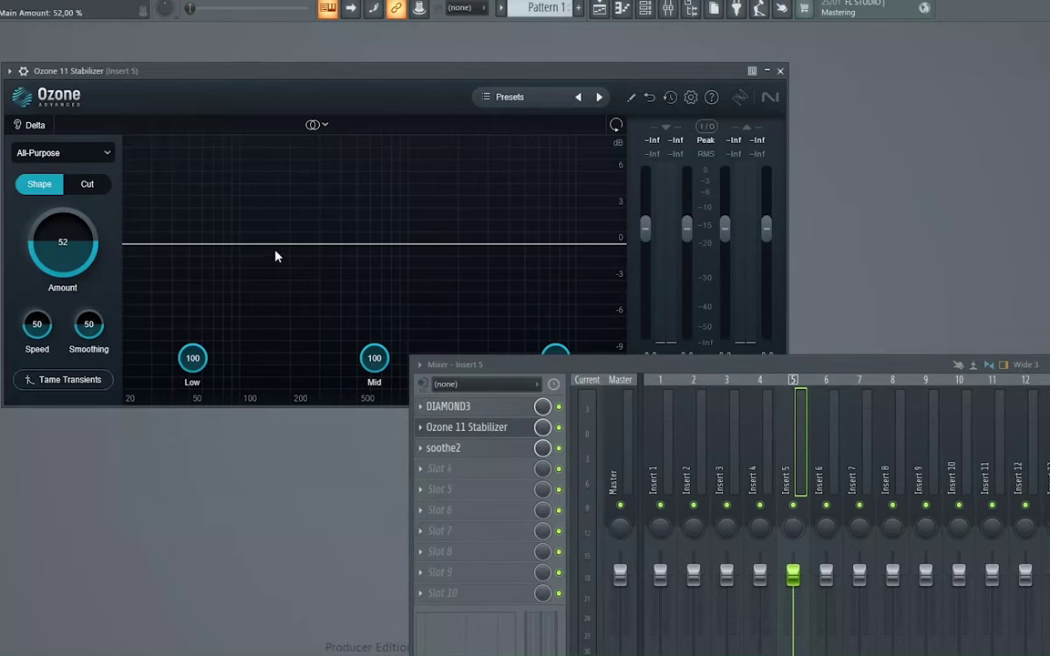
click(87, 184)
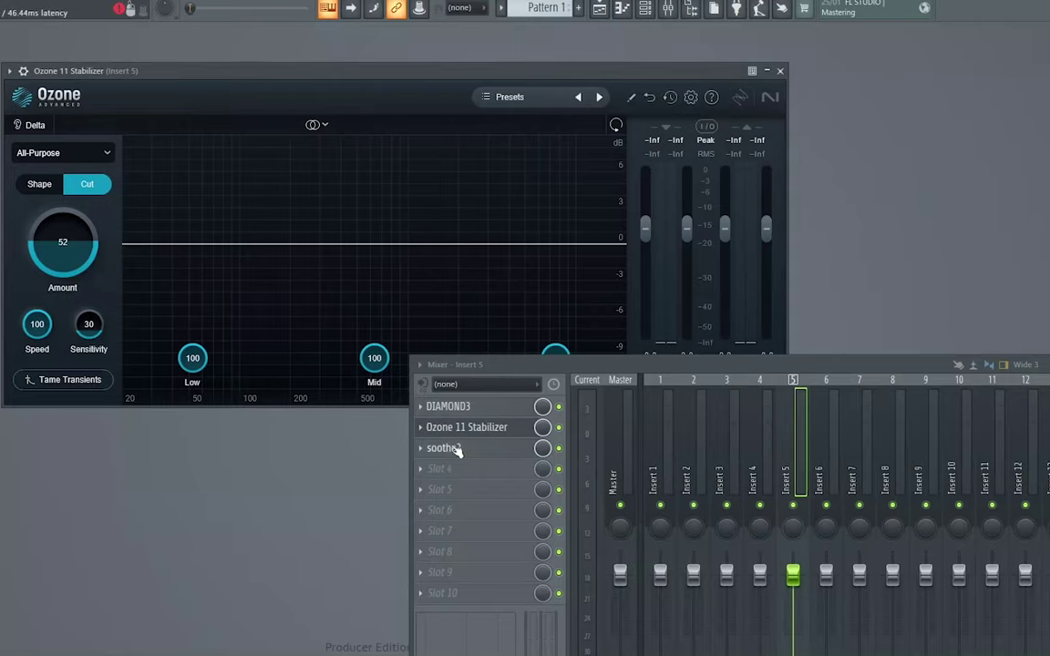
click(780, 70)
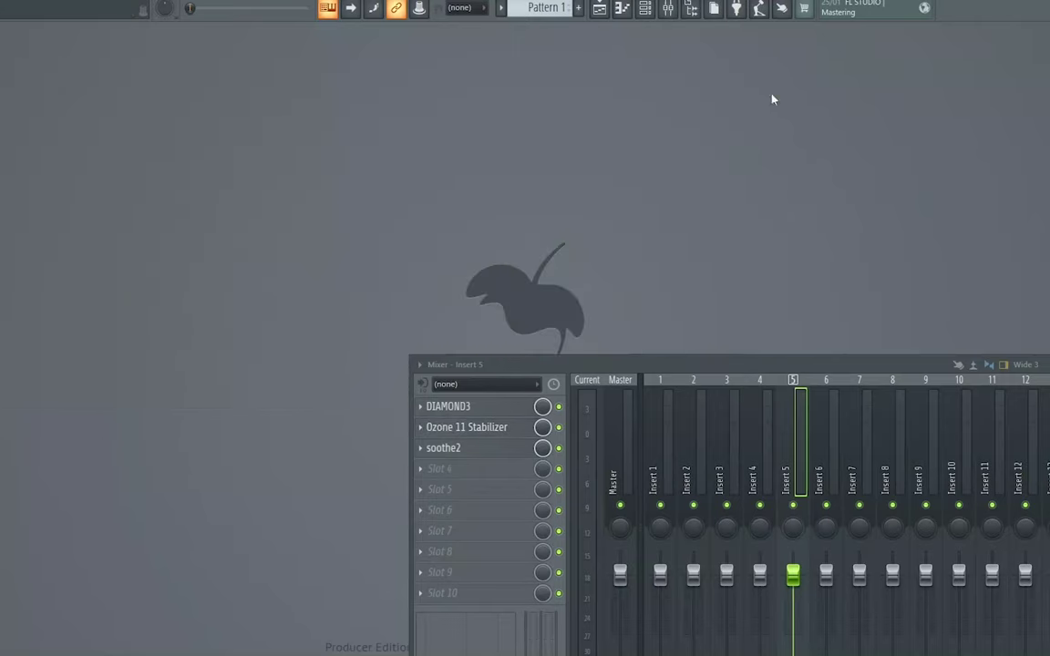
Step: View the soothe2 settings on Insert 5 and close the plugin
click(465, 449)
drag(450, 200, 413, 119)
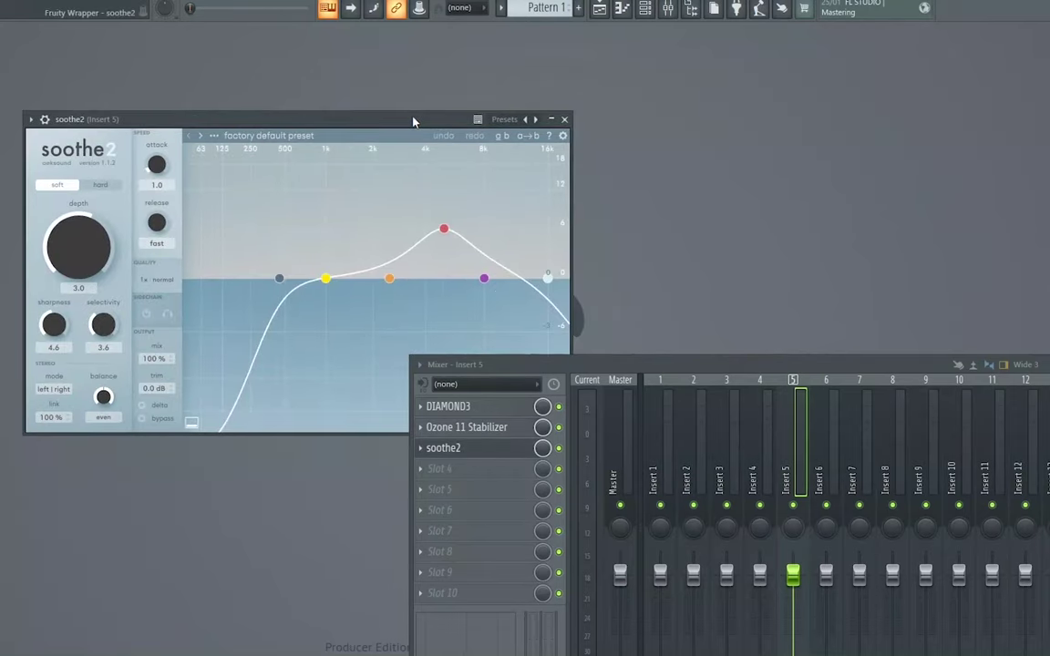
click(565, 119)
Step: Open StandardCLIP and Pro-L 2 on Insert 6, with the mixer moved aside
drag(740, 362, 825, 264)
click(667, 217)
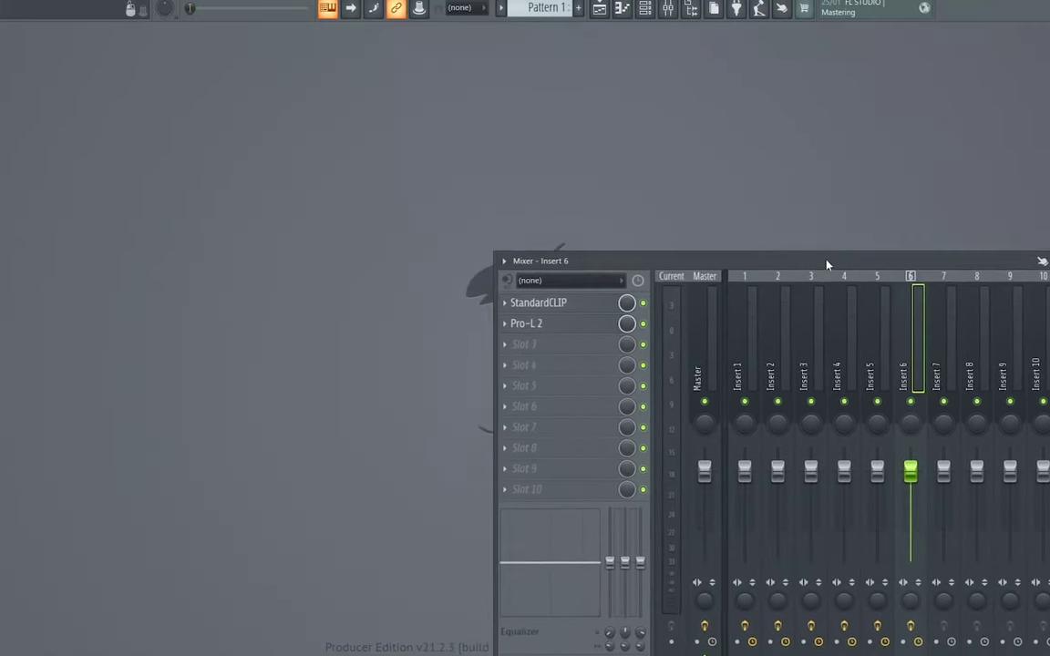
click(546, 303)
drag(123, 418, 300, 100)
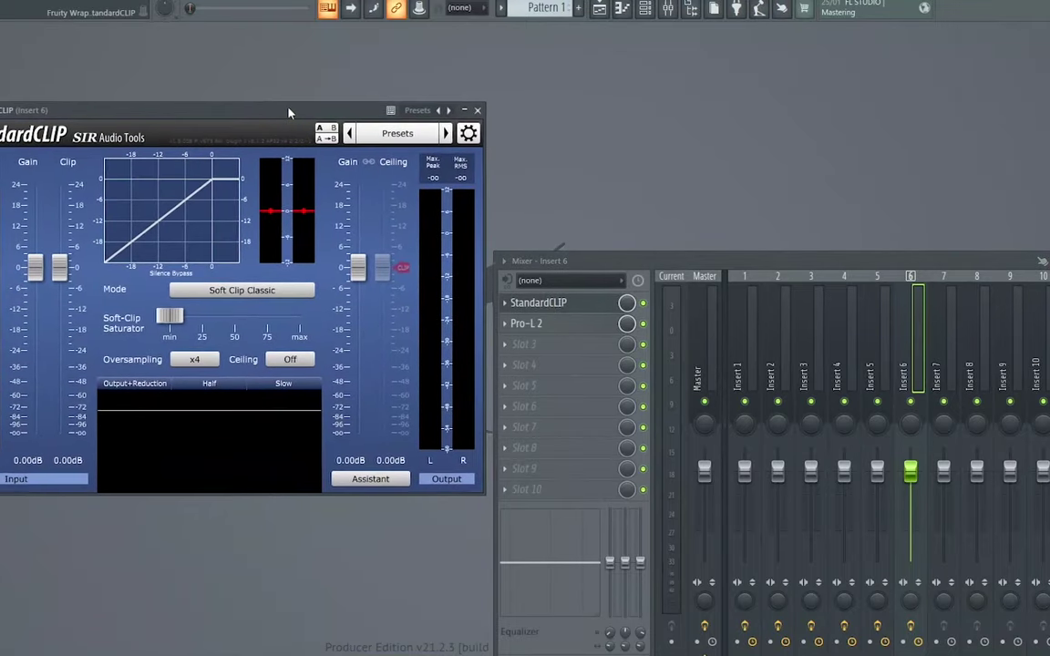
click(529, 325)
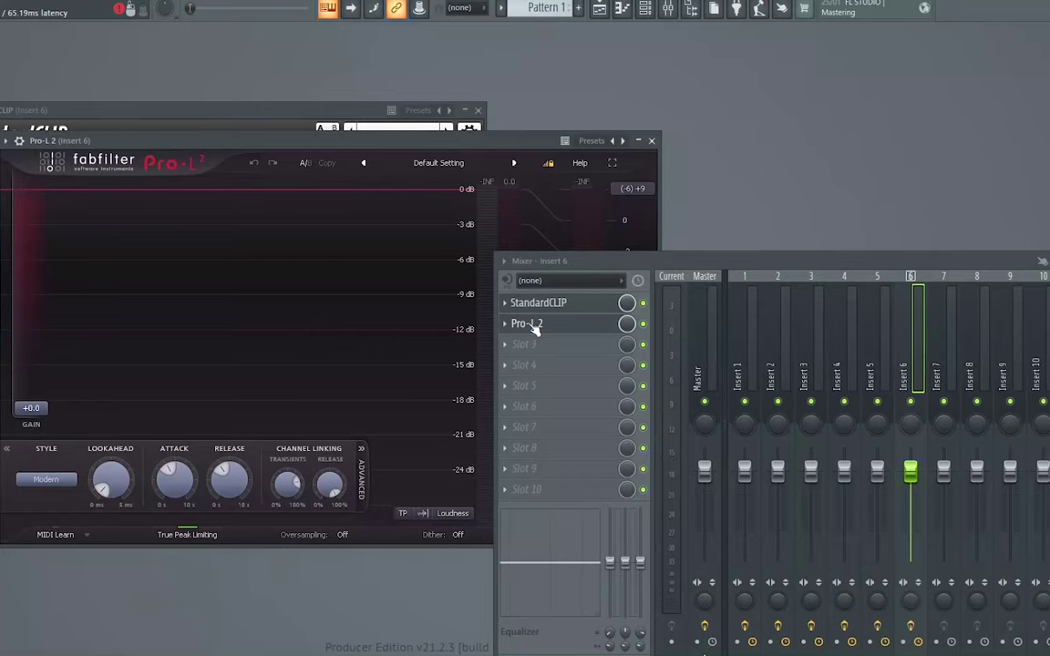